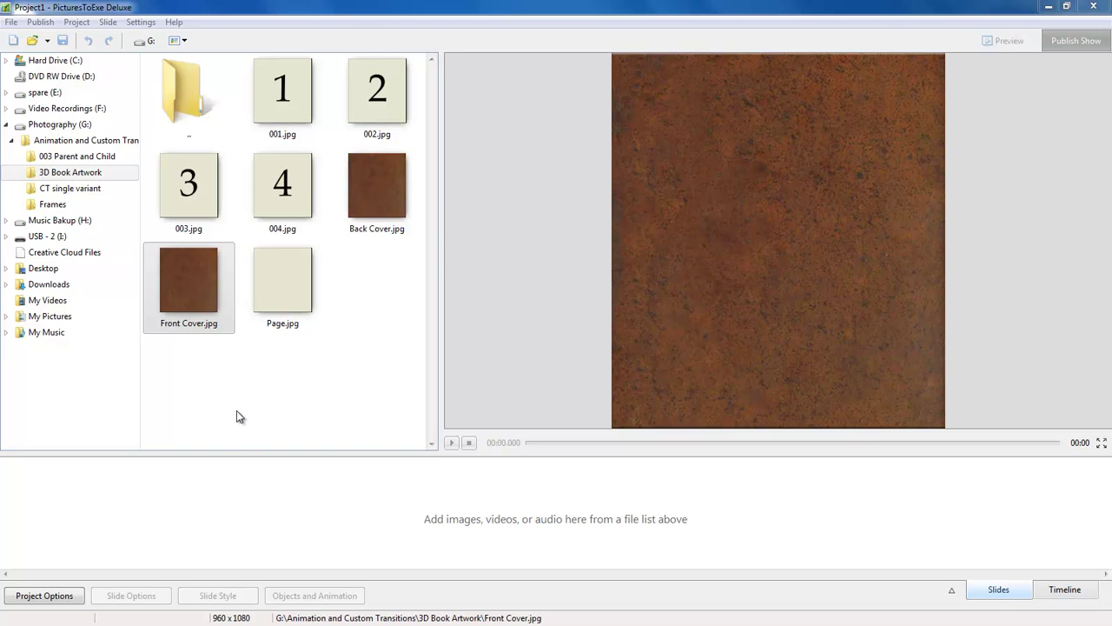
Preview the Page and Back Cover images in the 3D Book Artwork folder
click(236, 416)
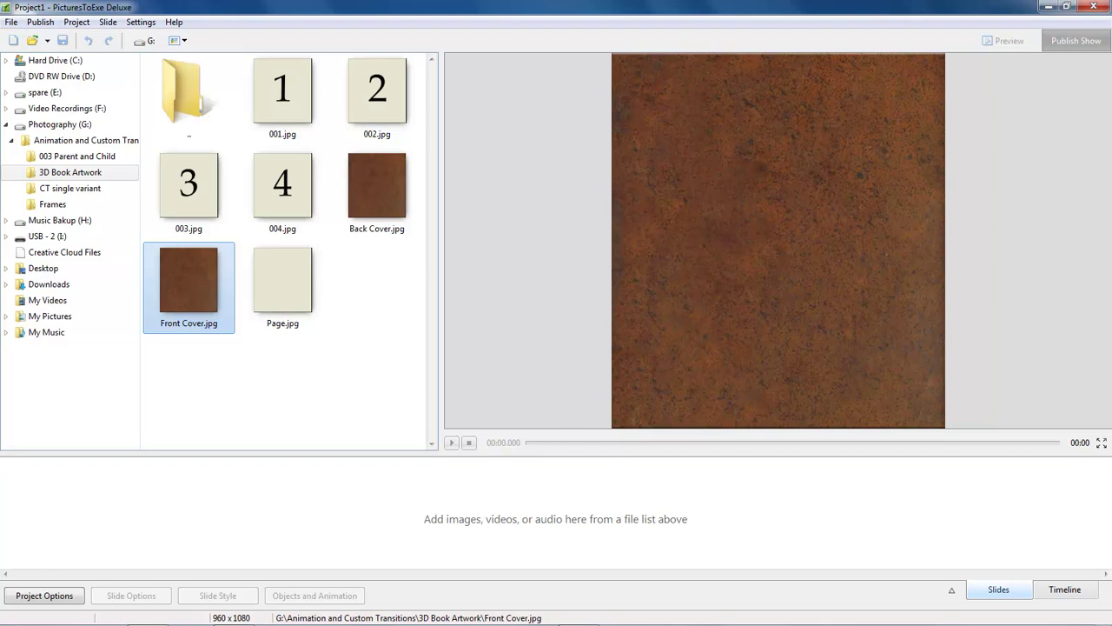
click(282, 287)
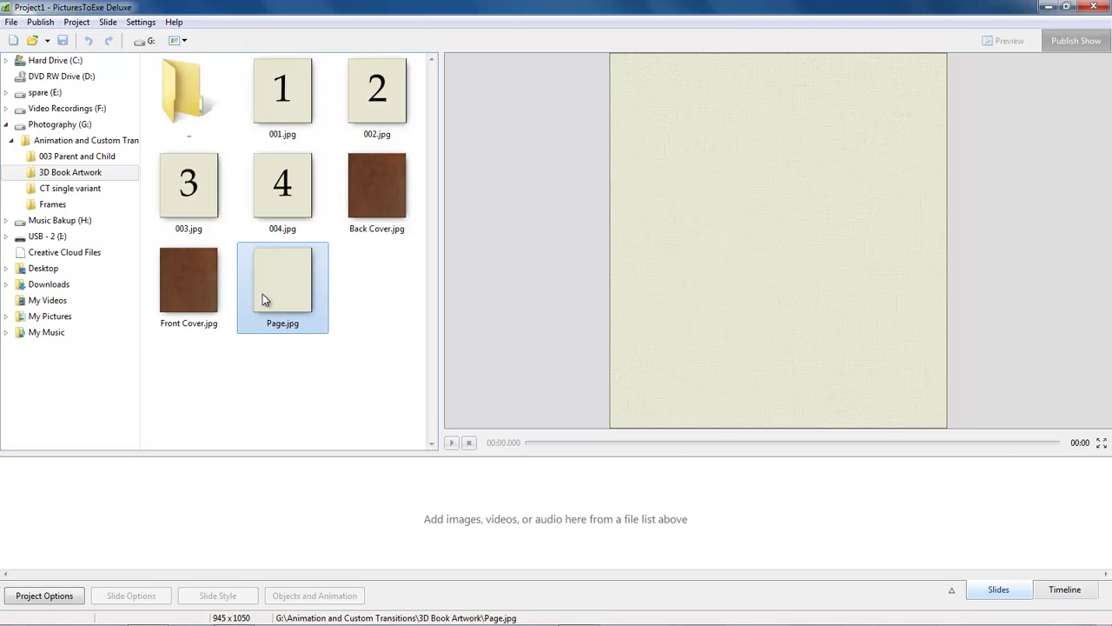
click(379, 185)
Add two blank slides to the empty slide list
click(51, 512)
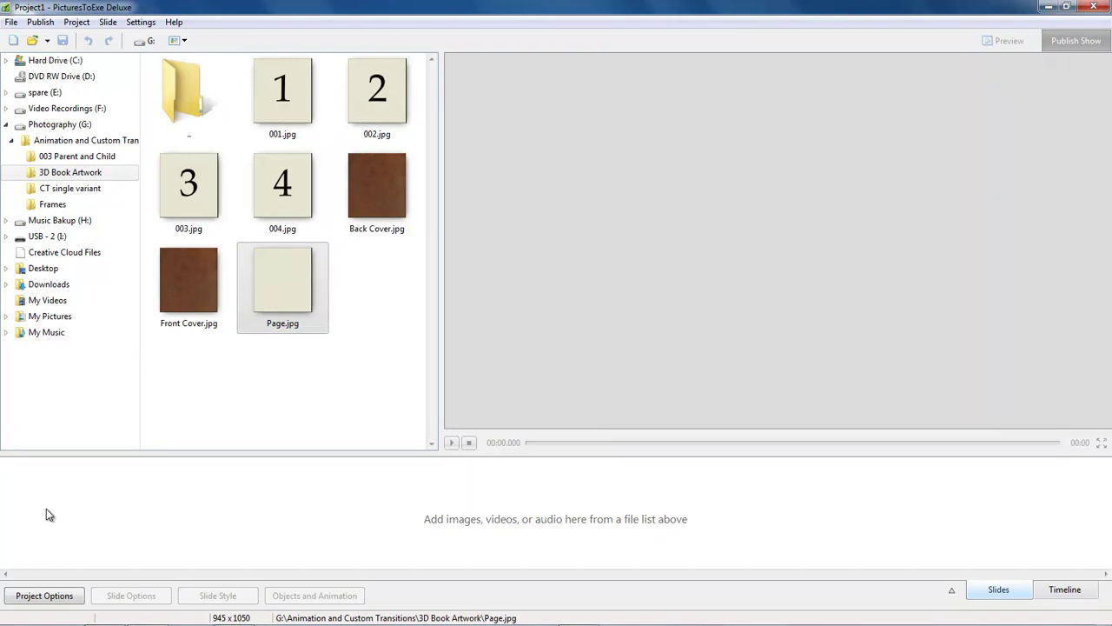
key(ctrl+b)
key(ctrl+b)
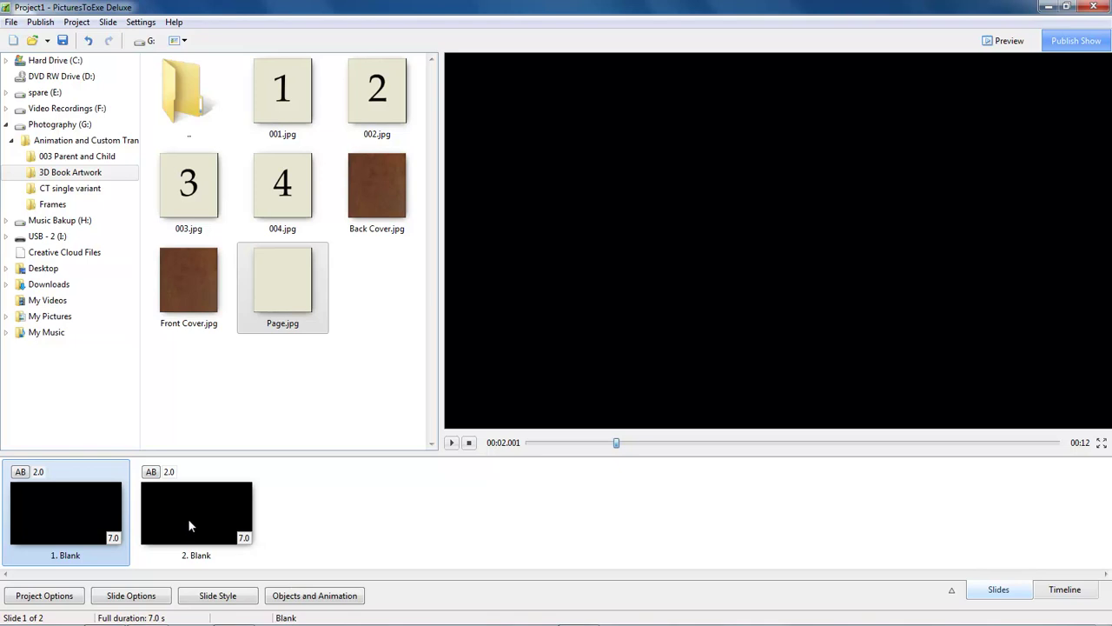
Open the second blank slide for object and animation editing and add a frame to it
click(197, 513)
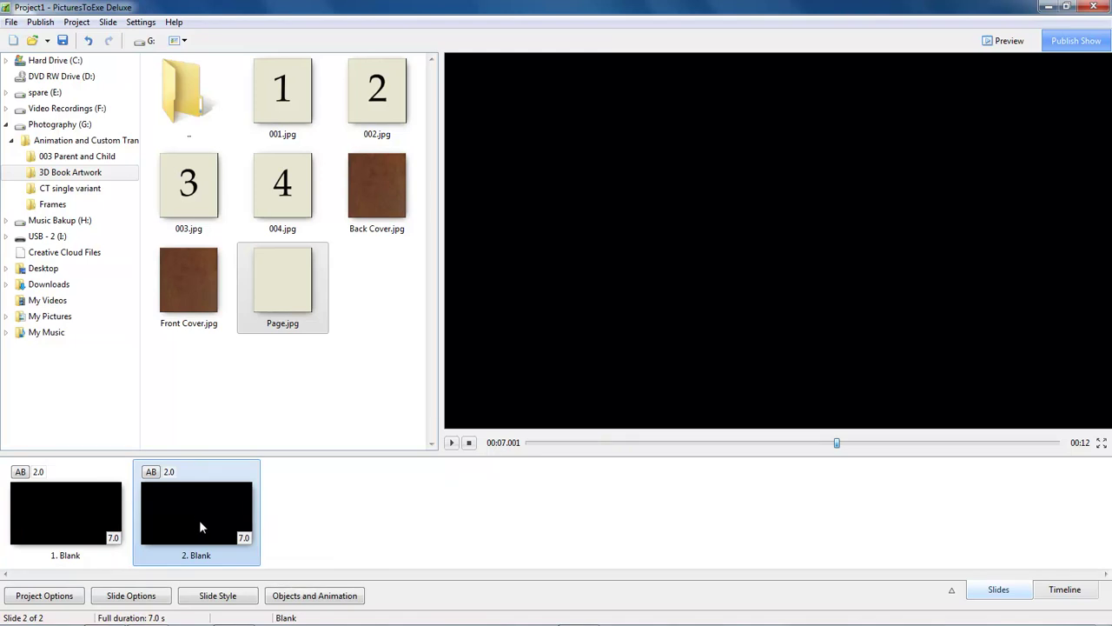
click(303, 598)
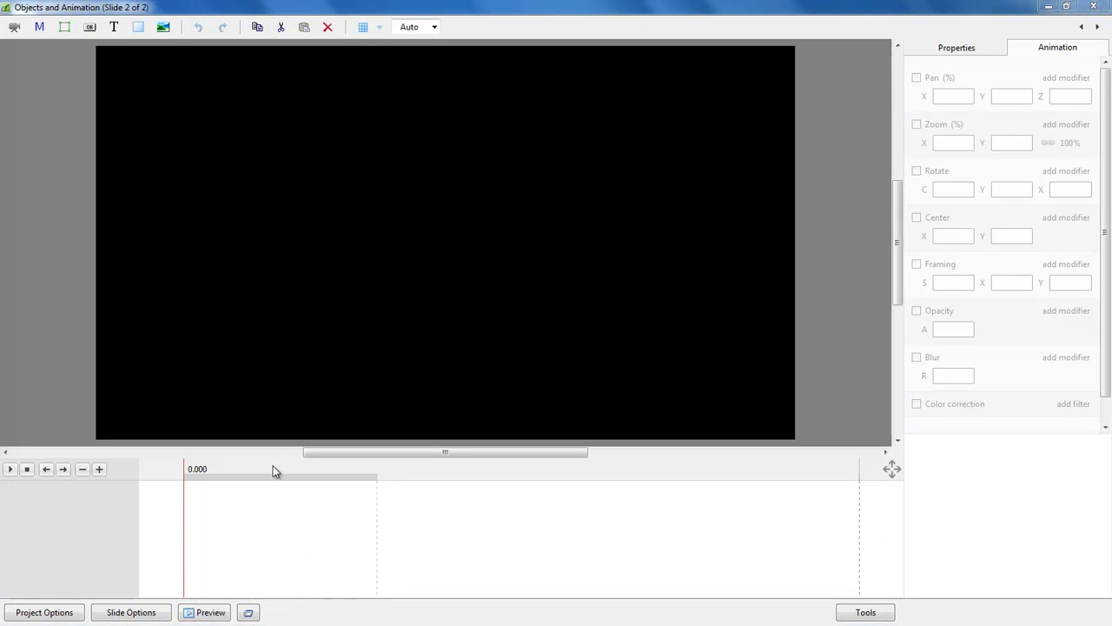
click(64, 27)
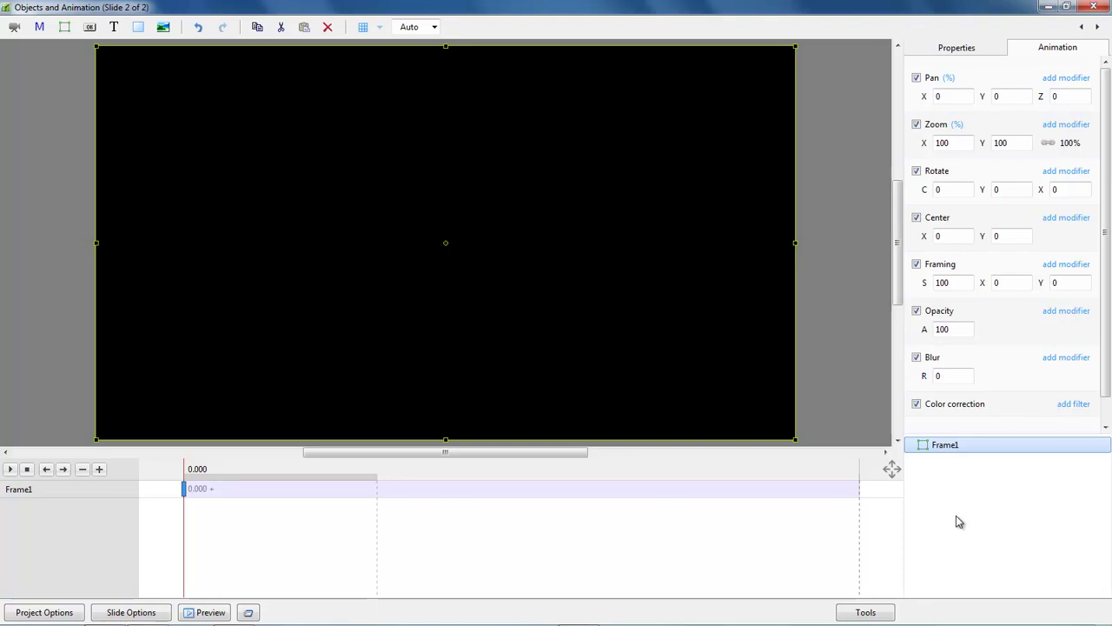
Add the Front Cover image from the 3D Book Artwork folder on the Photography drive as a child of Frame1
right_click(945, 447)
mouse_move(973, 456)
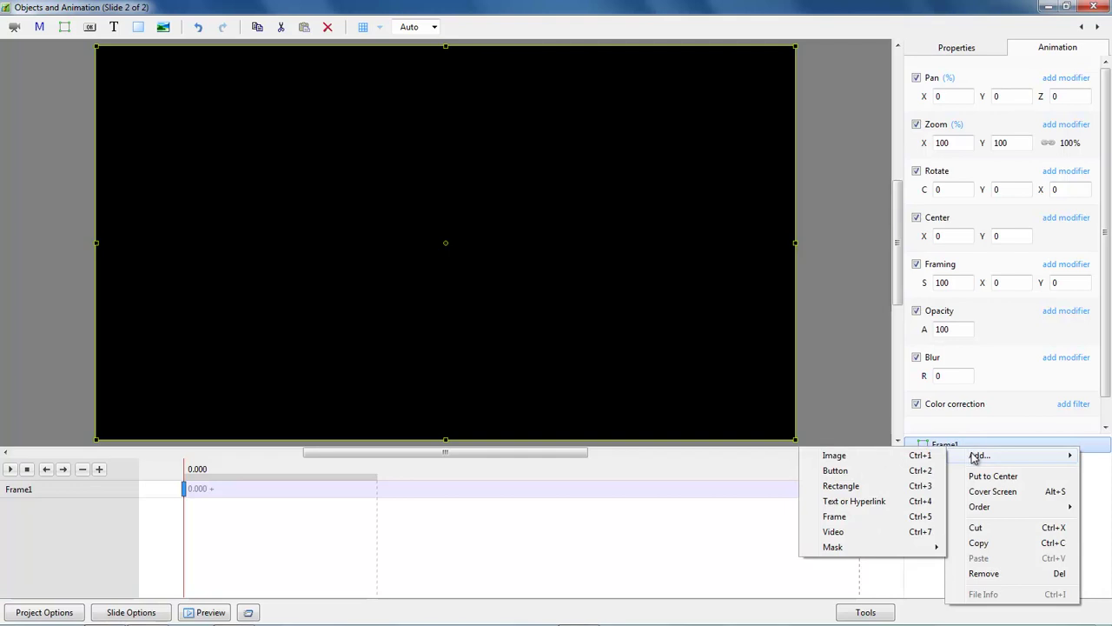
click(879, 461)
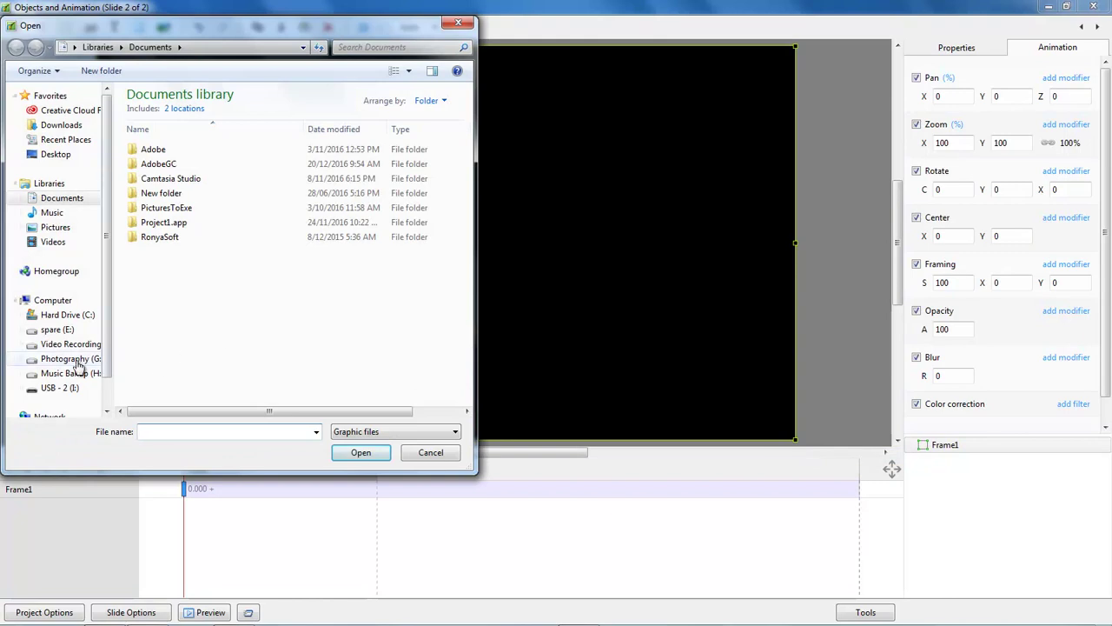
click(78, 361)
double_click(181, 111)
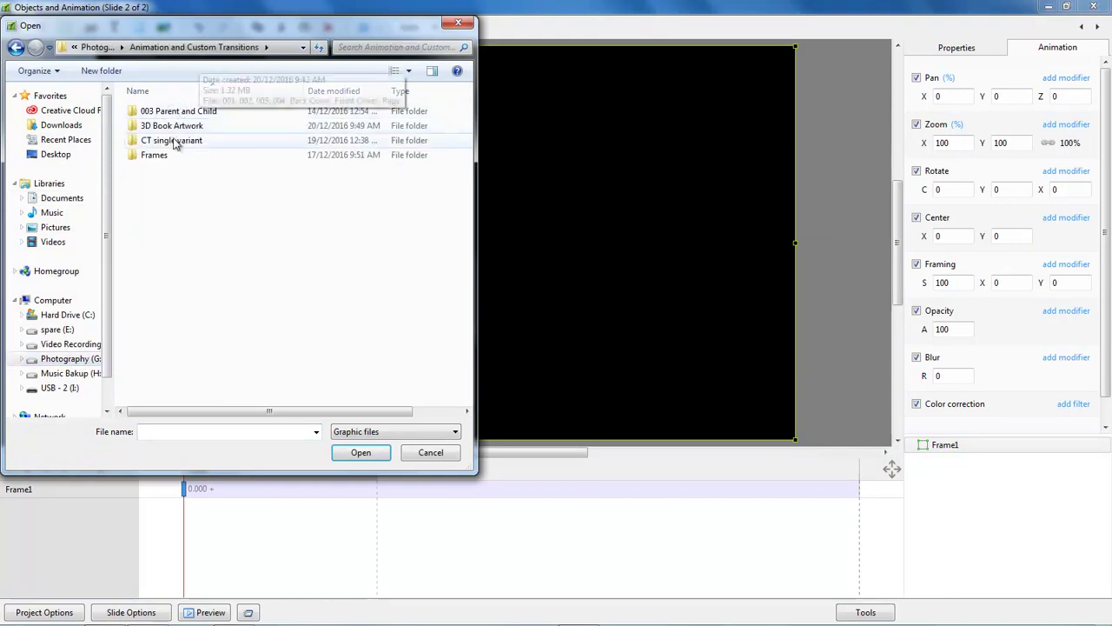
double_click(171, 127)
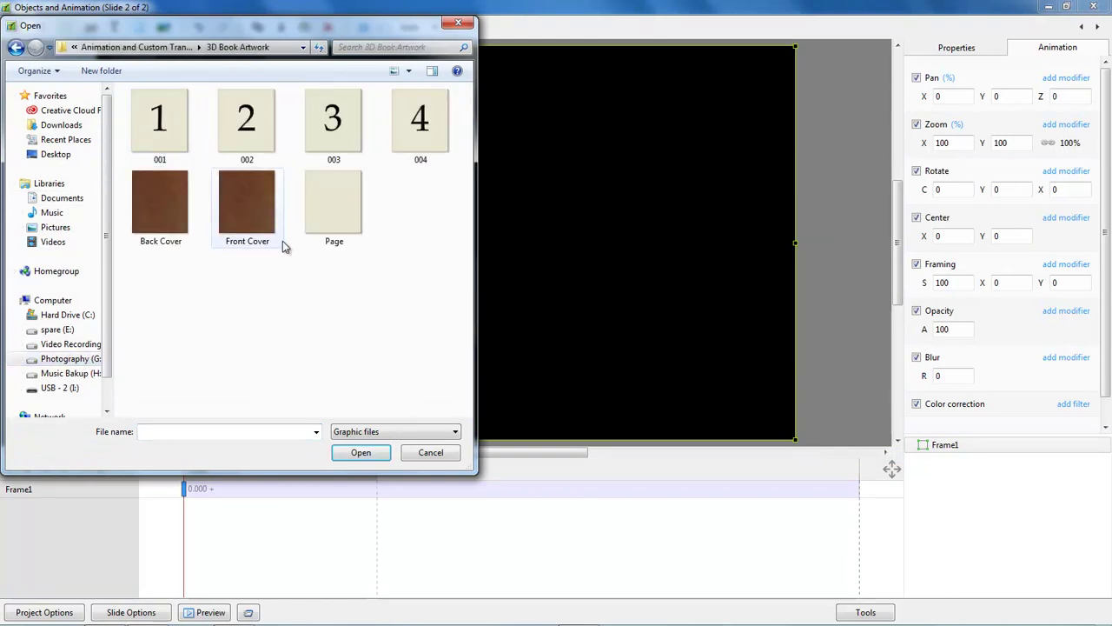
double_click(245, 202)
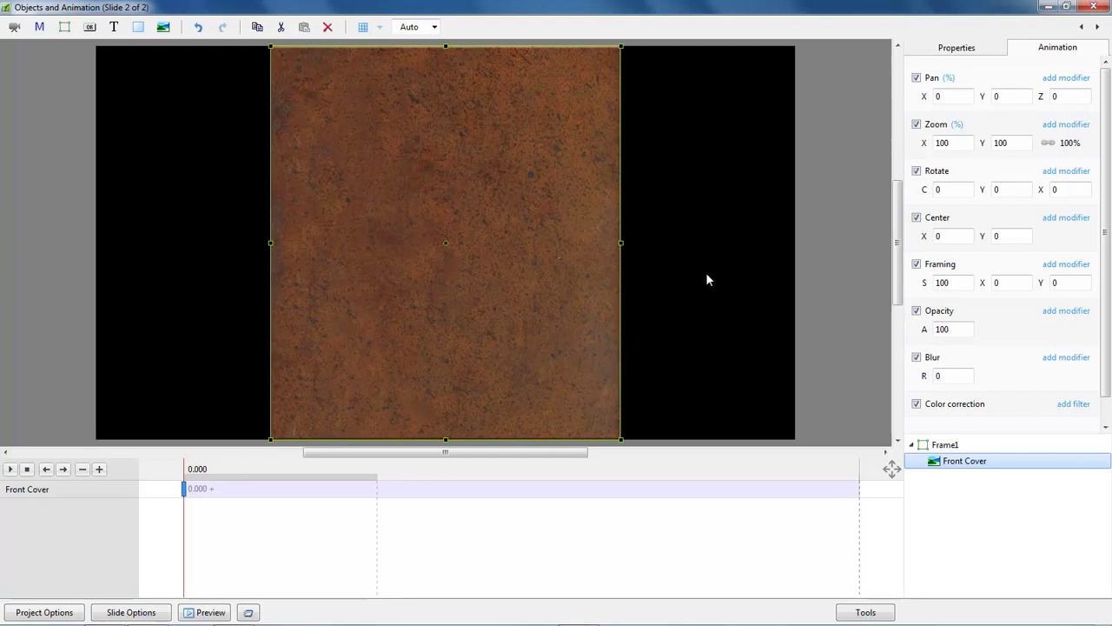
Set the Front Cover's Center X value to -100
drag(922, 236, 926, 240)
click(925, 239)
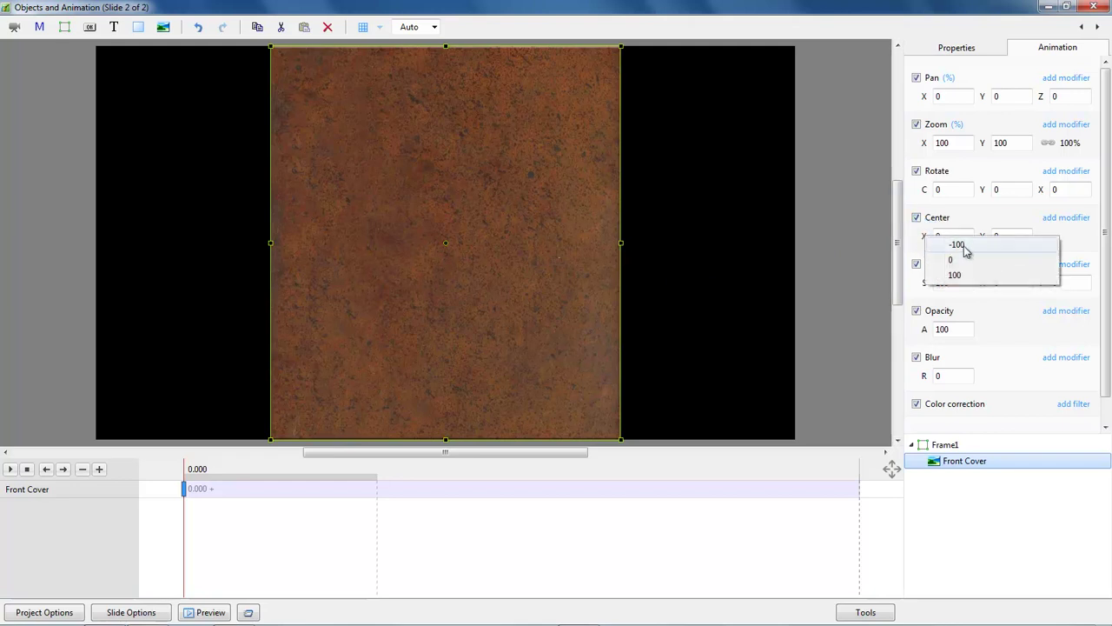
click(957, 246)
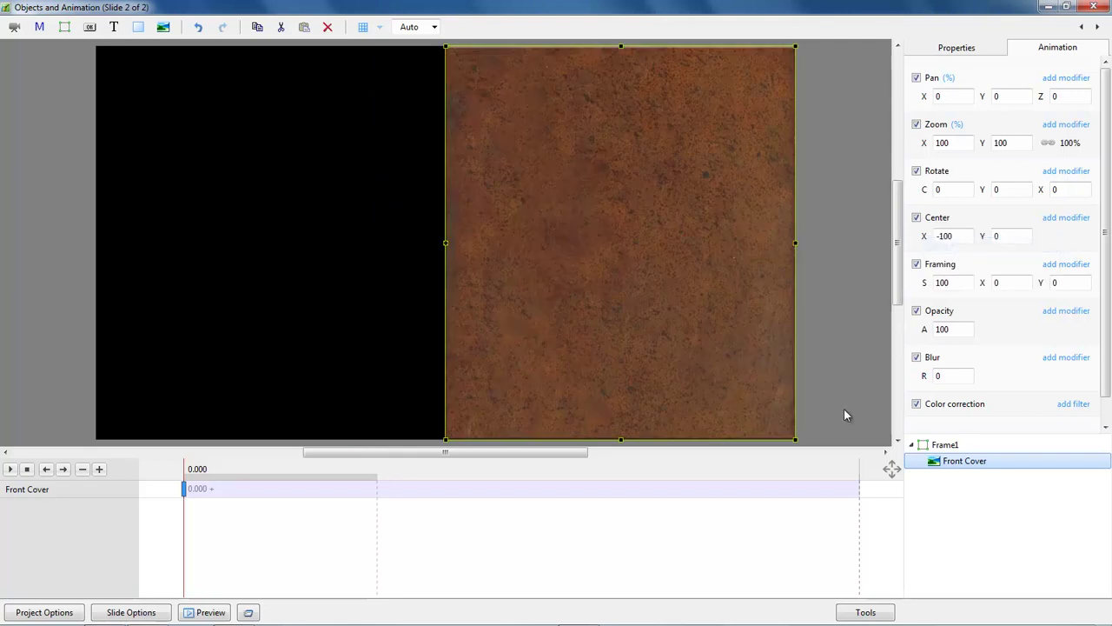
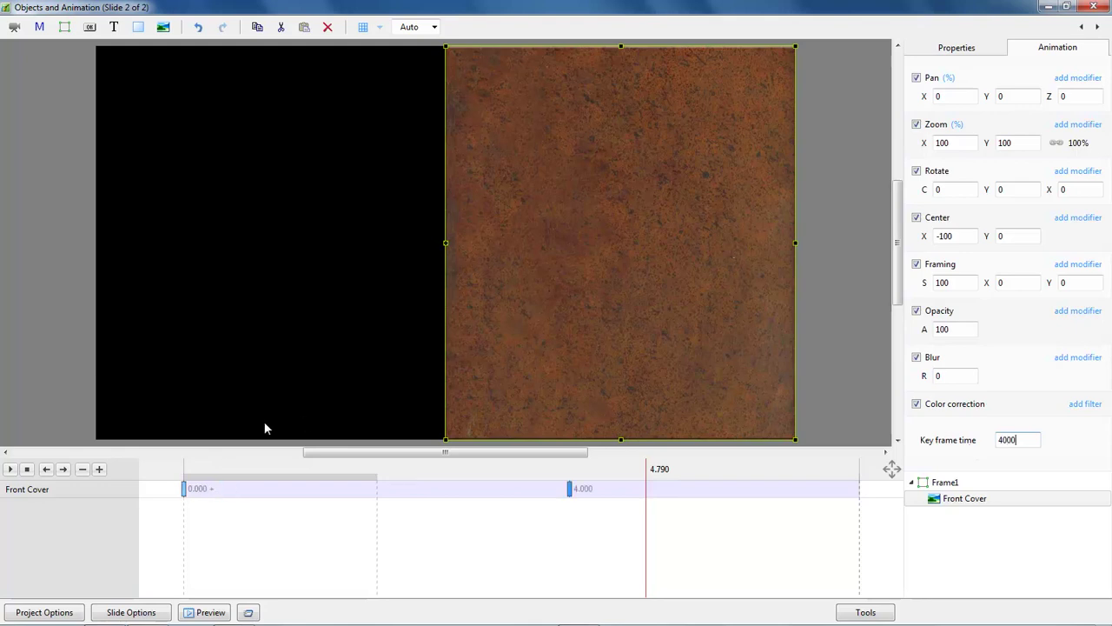
Set the Front Cover's Y rotation to -180° at the 4-second keyframe
click(184, 491)
click(570, 490)
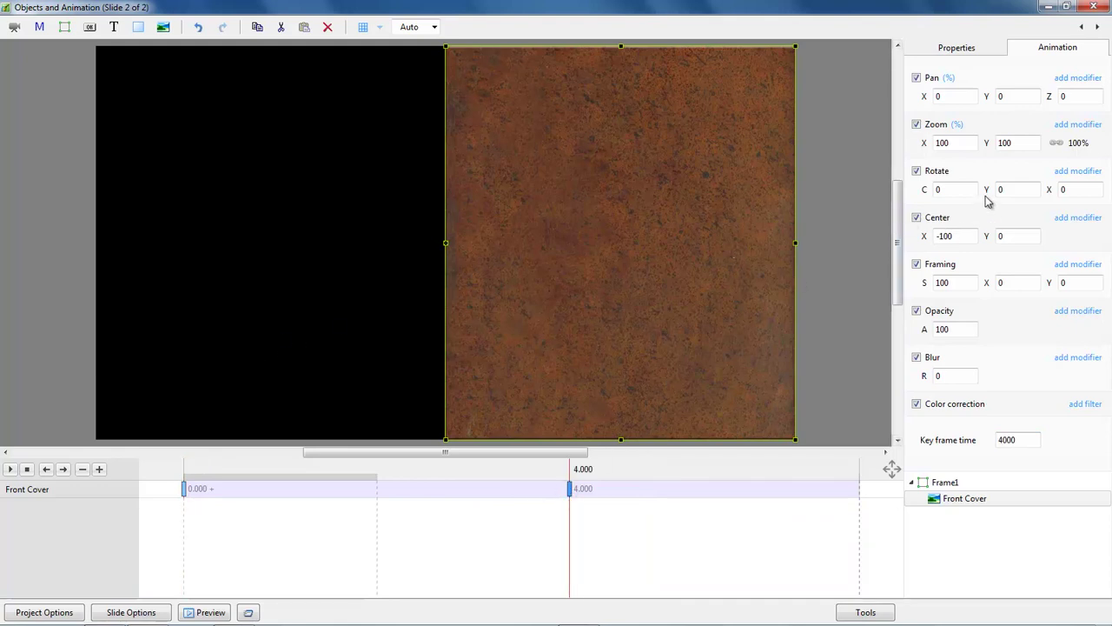
drag(988, 190, 926, 202)
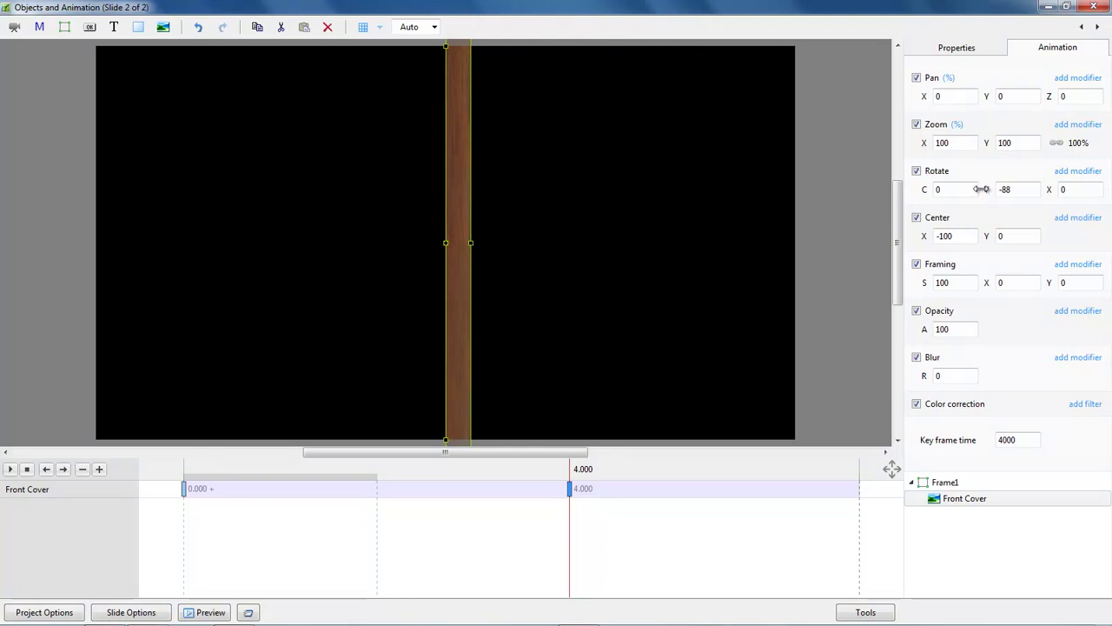
click(985, 190)
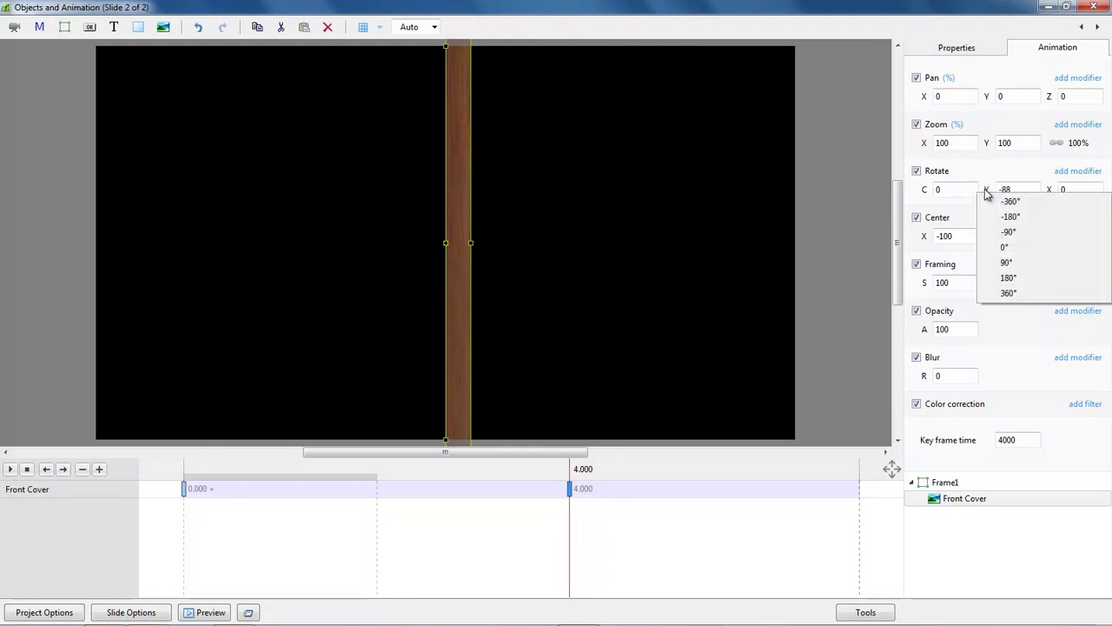
click(1009, 219)
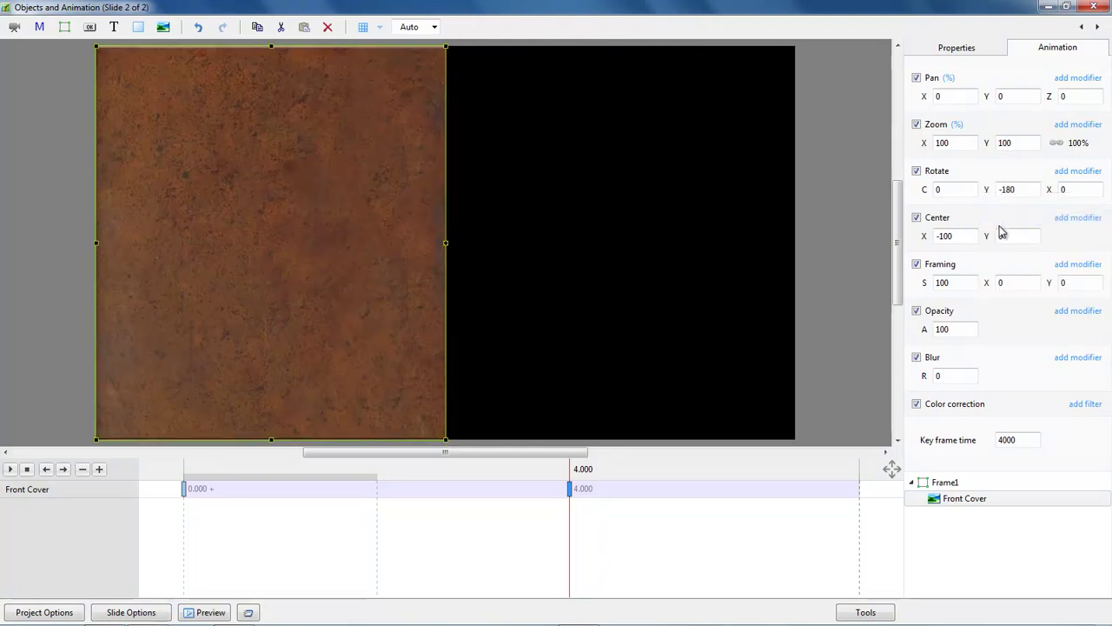
Apply the Smooth animation speed modifier to the Front Cover's rotation at its first keyframe
click(184, 489)
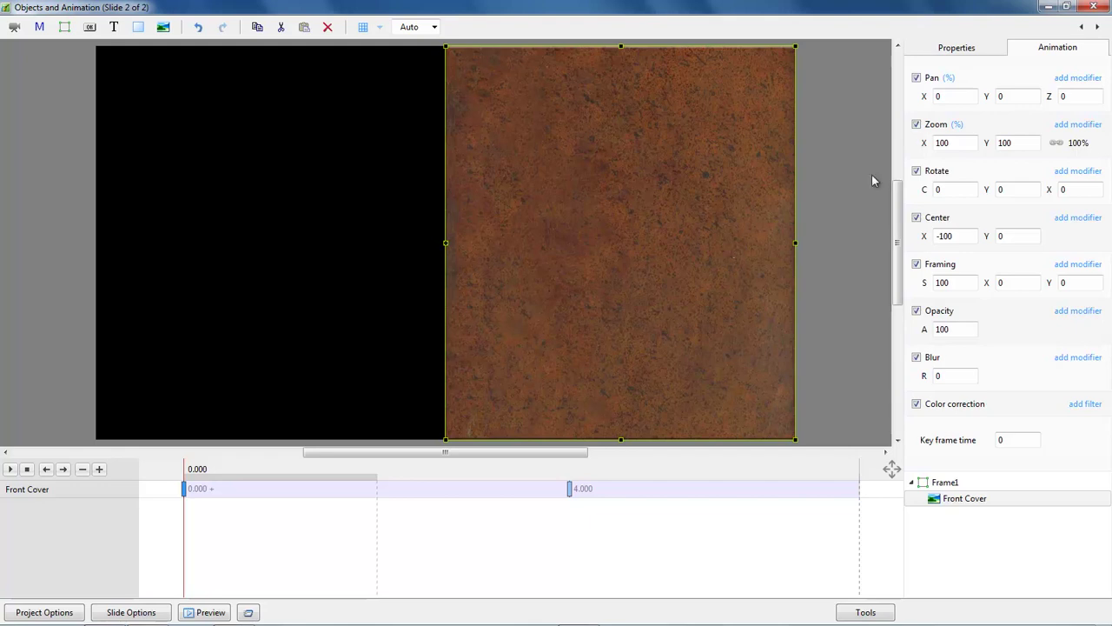
click(1077, 172)
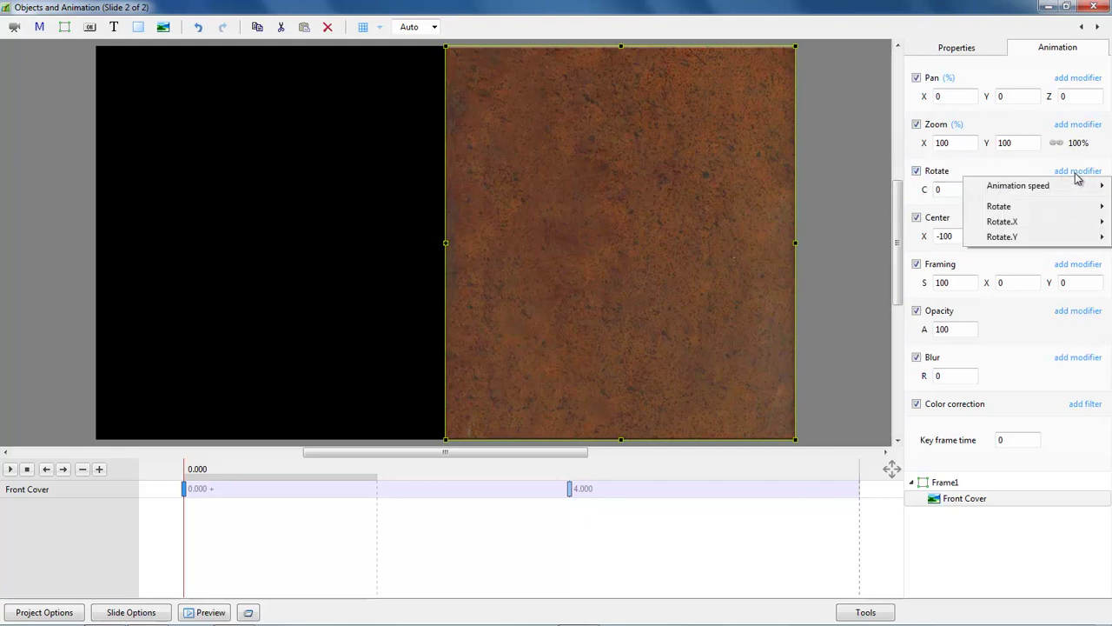
mouse_move(1022, 187)
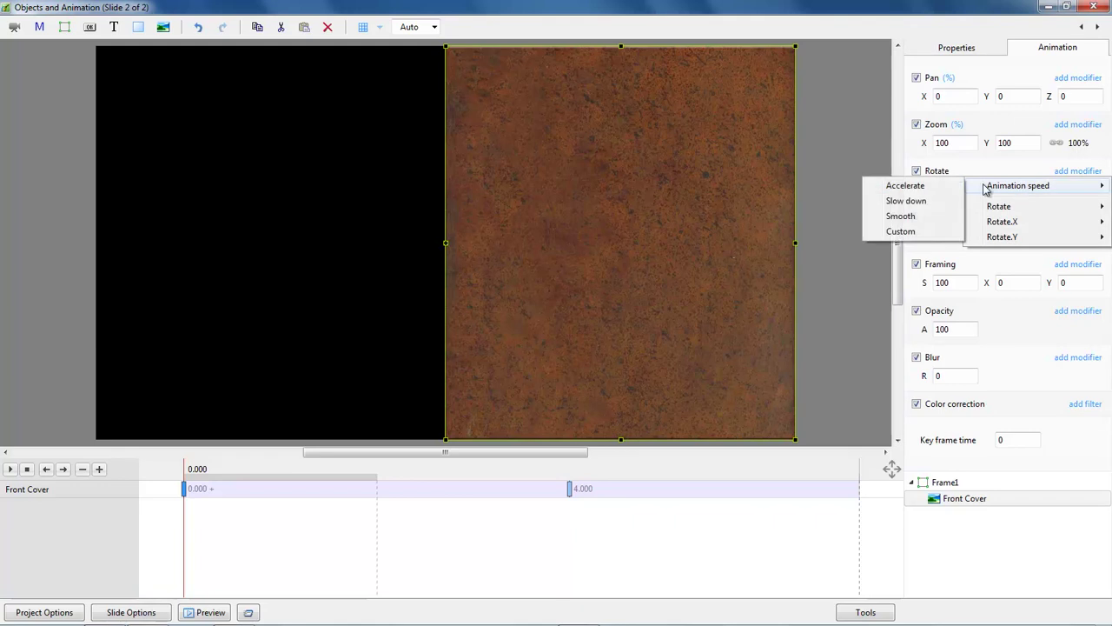
click(901, 217)
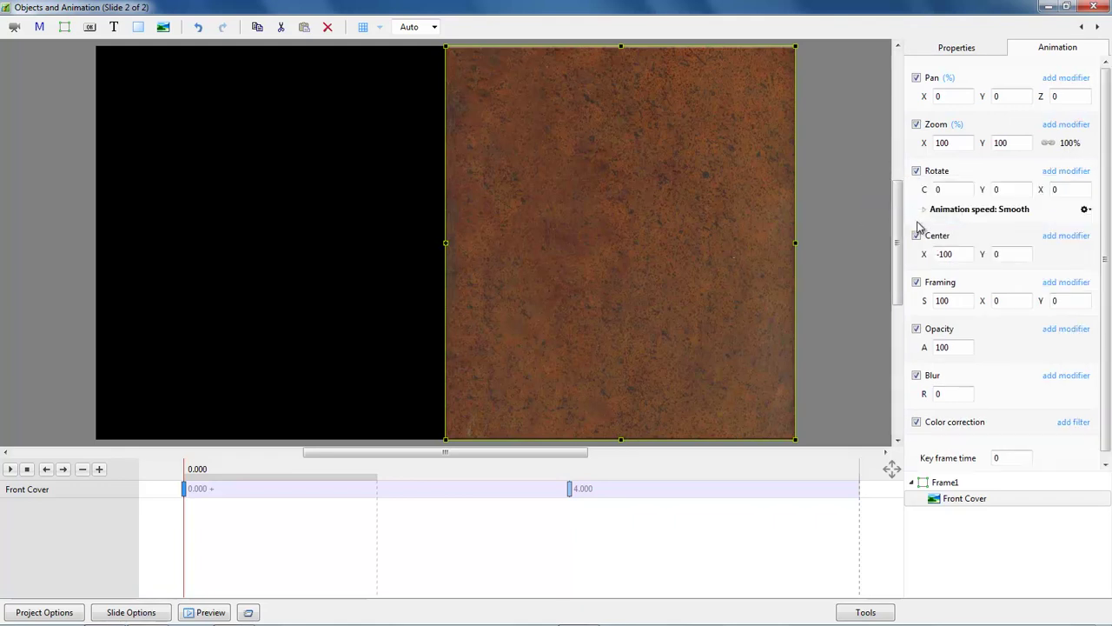
Play the Front Cover's opening animation and return to its first keyframe
click(11, 469)
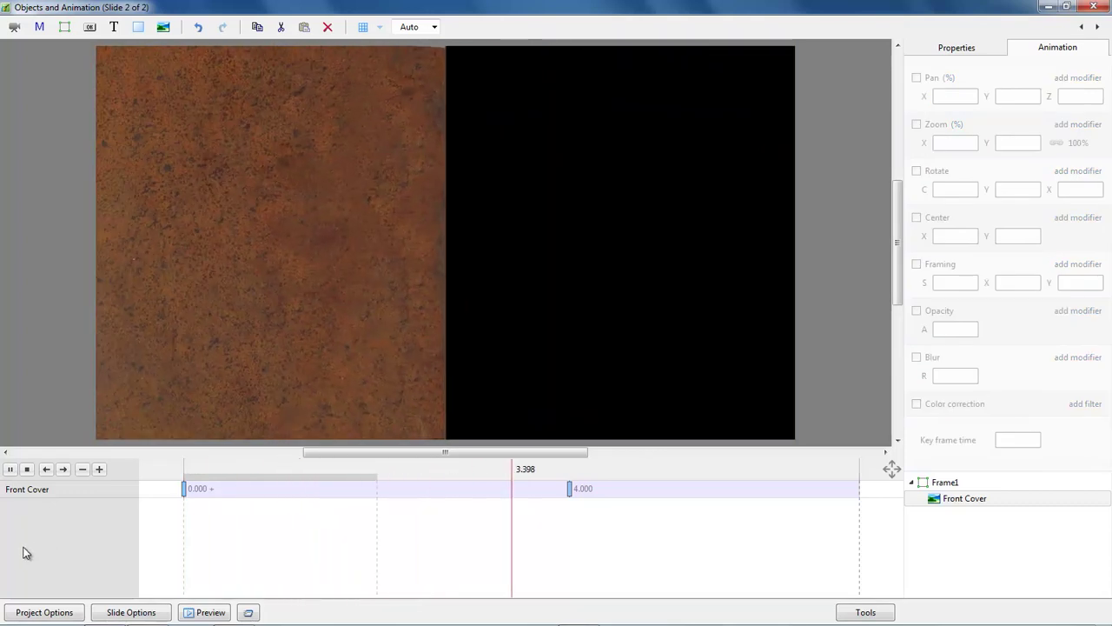
click(183, 490)
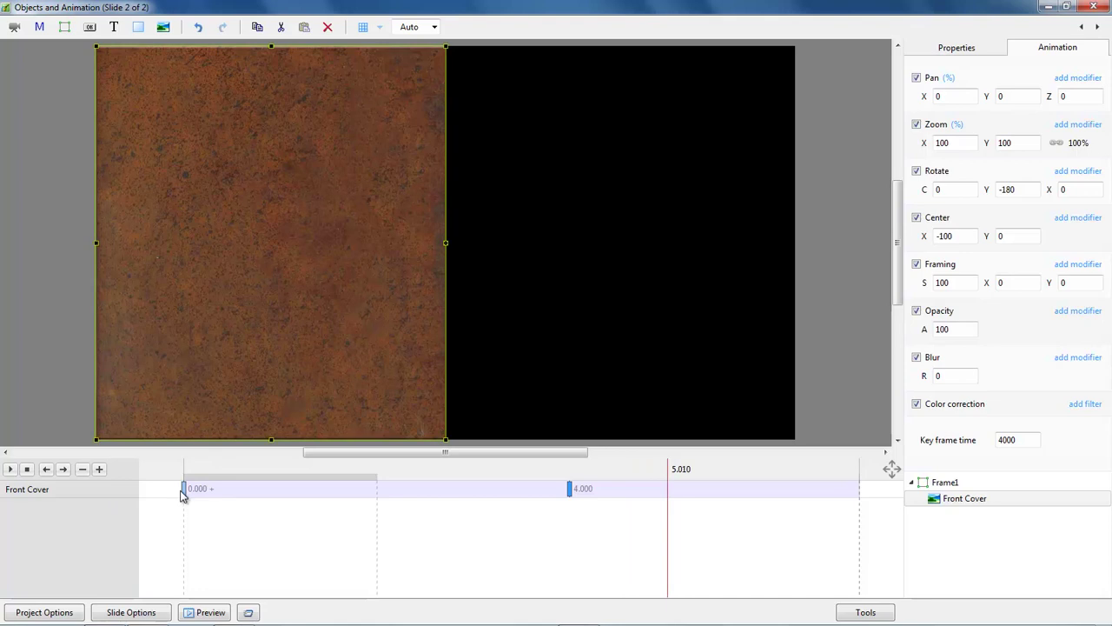
click(184, 489)
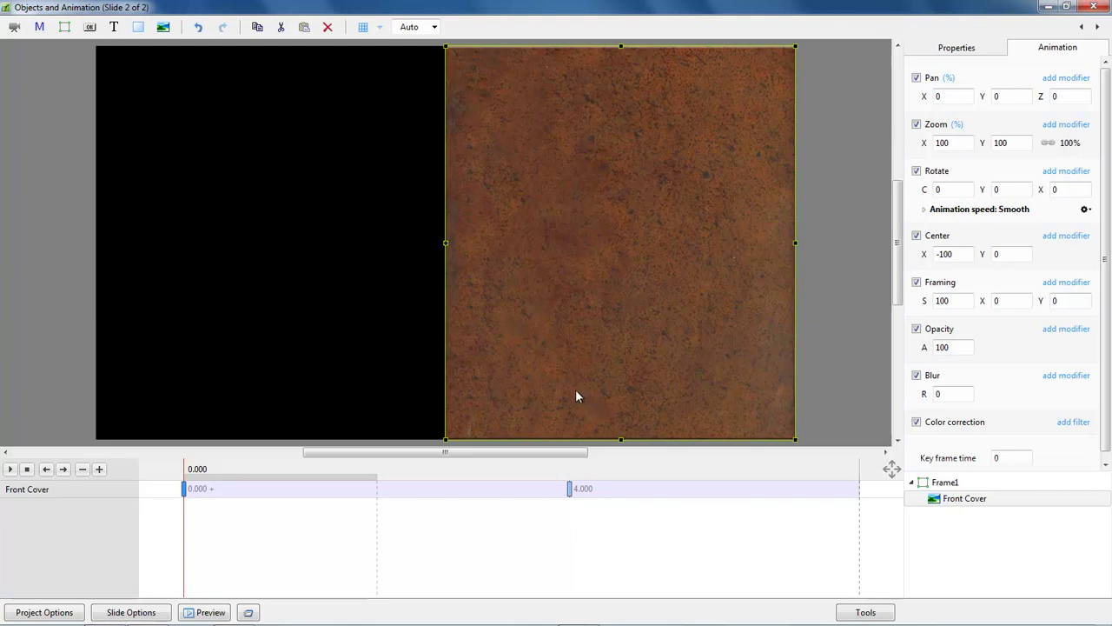
Try Frame1 at 78% zoom while playing the cover opening, and restore its zoom to 100%
click(937, 484)
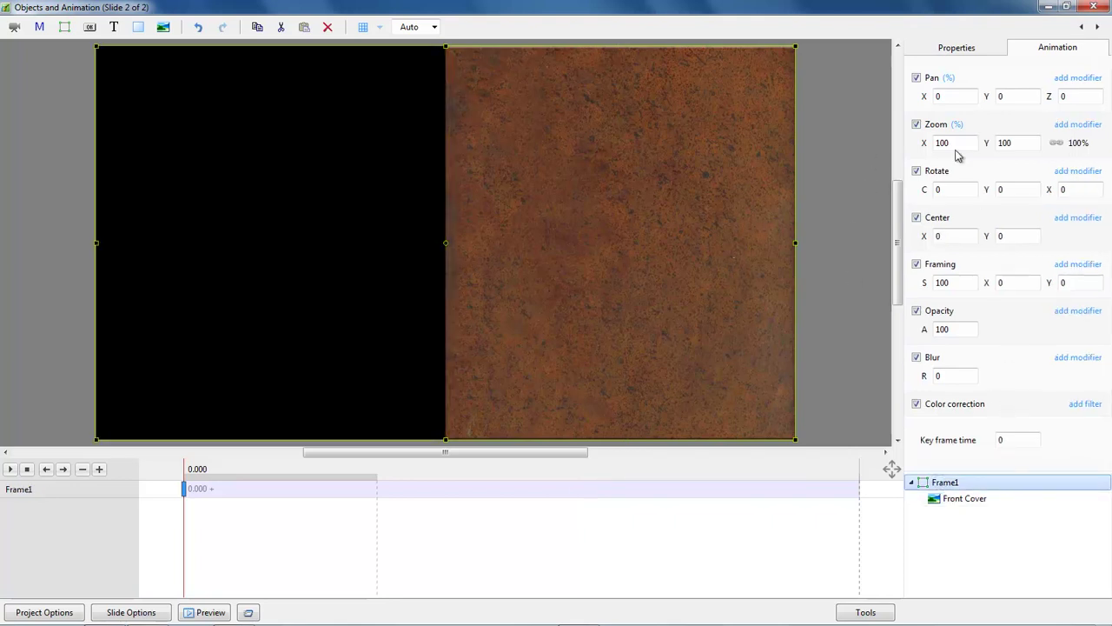
drag(923, 142, 910, 142)
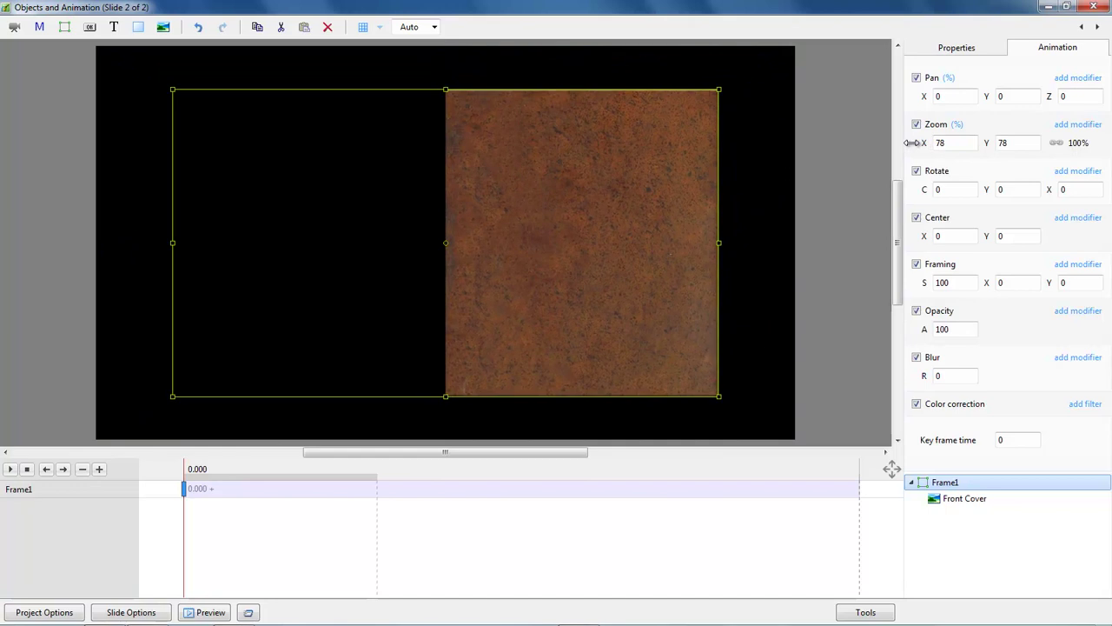
click(10, 469)
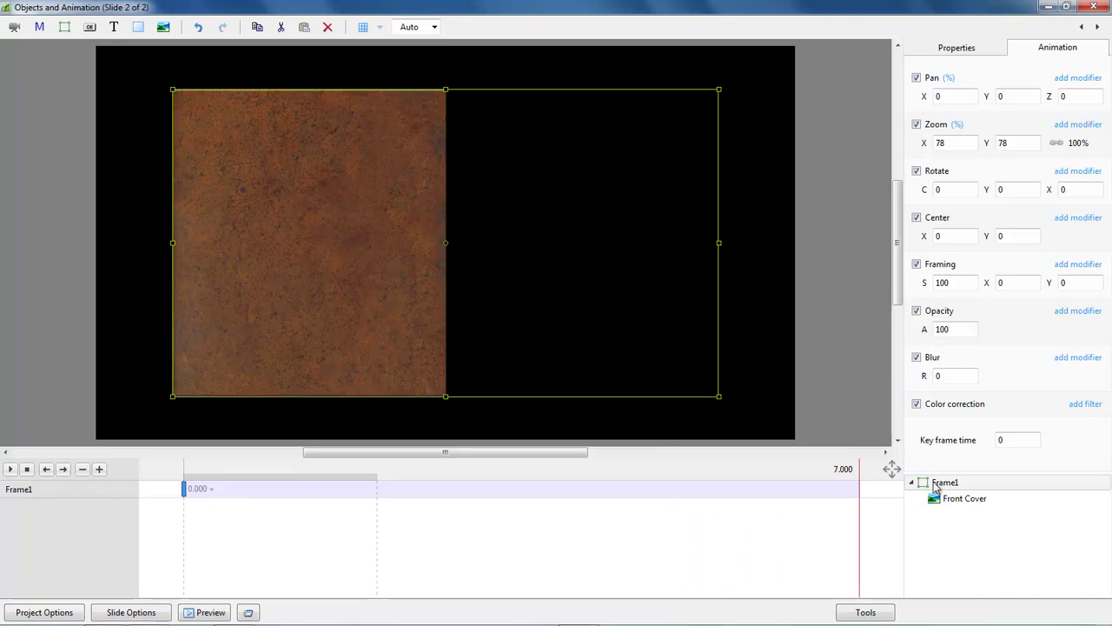
double_click(926, 143)
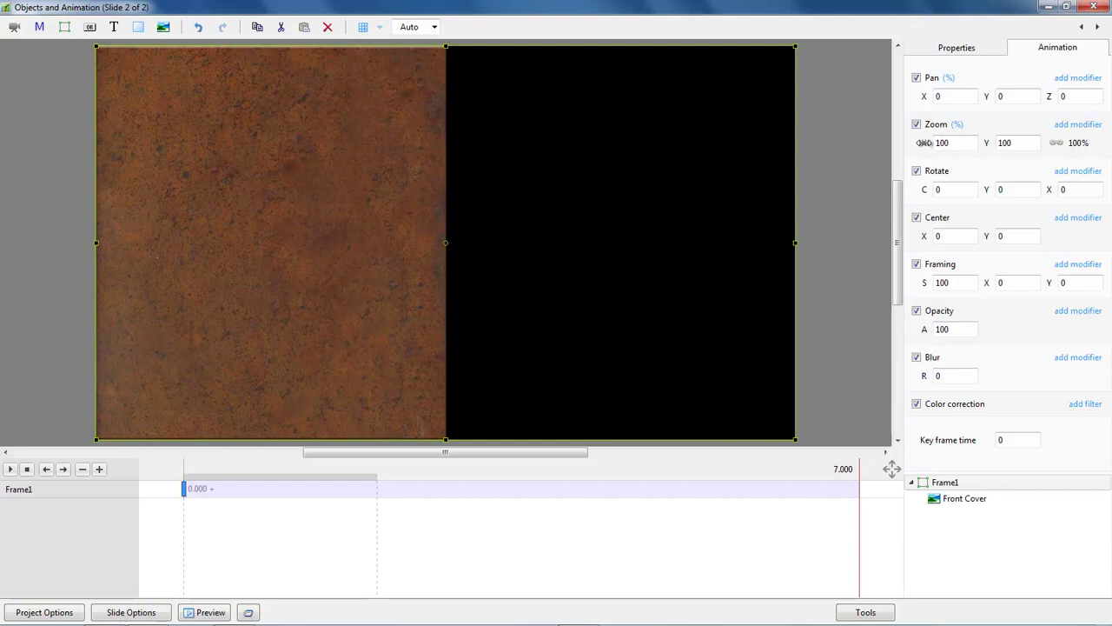
click(184, 491)
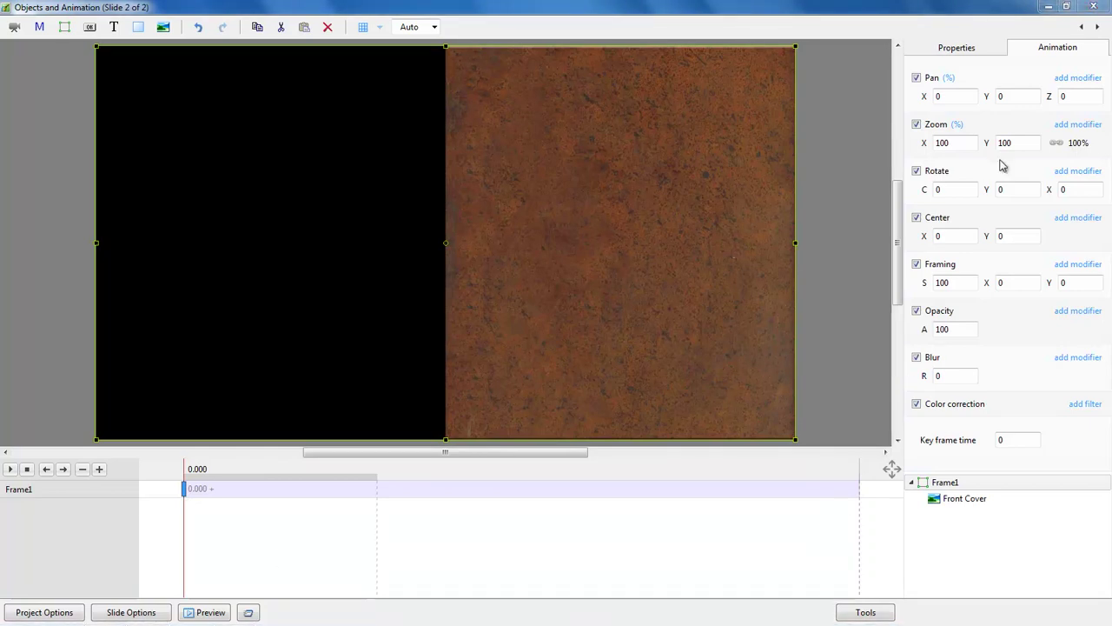
Close the slide's animation editor and save the project as "3D Book 001" in the 3D Book Artwork folder
click(1095, 8)
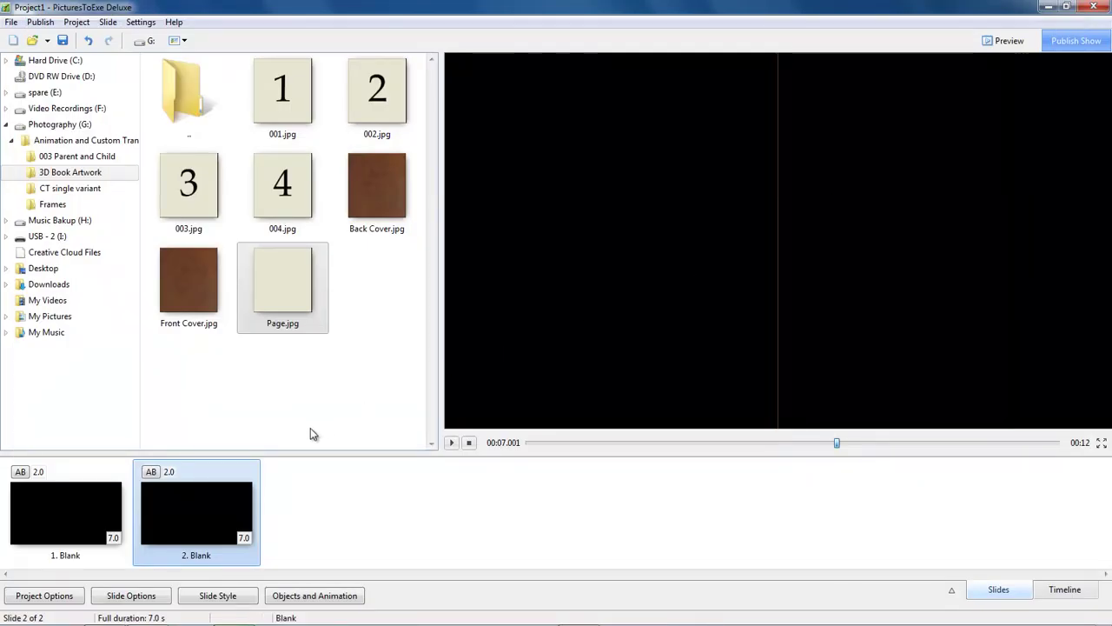
click(12, 23)
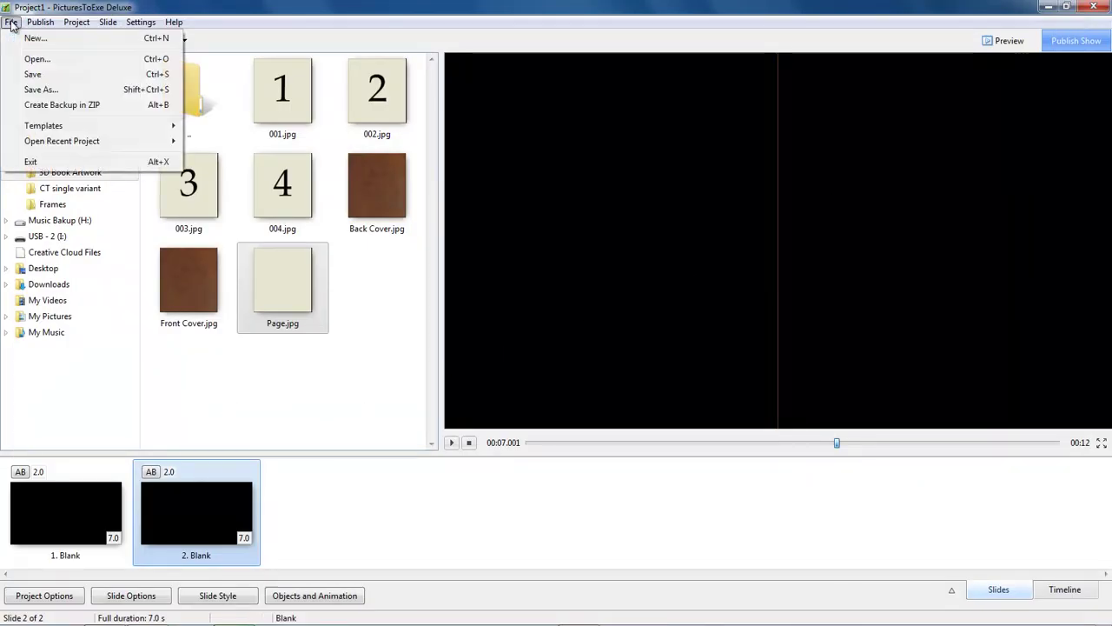
click(35, 89)
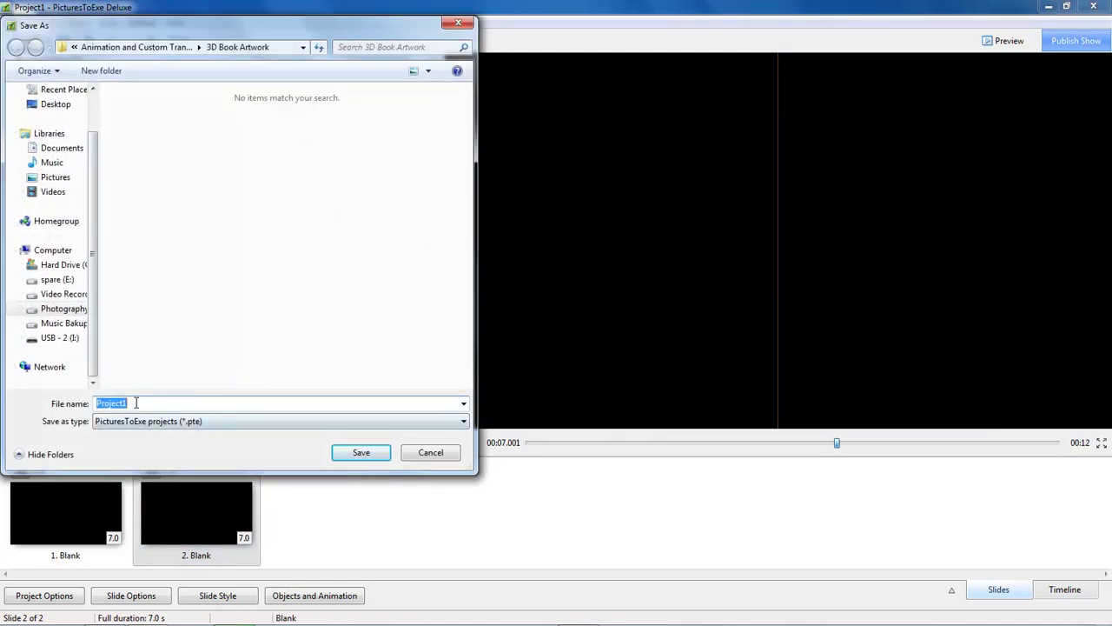
text(3D Book 001)
click(359, 456)
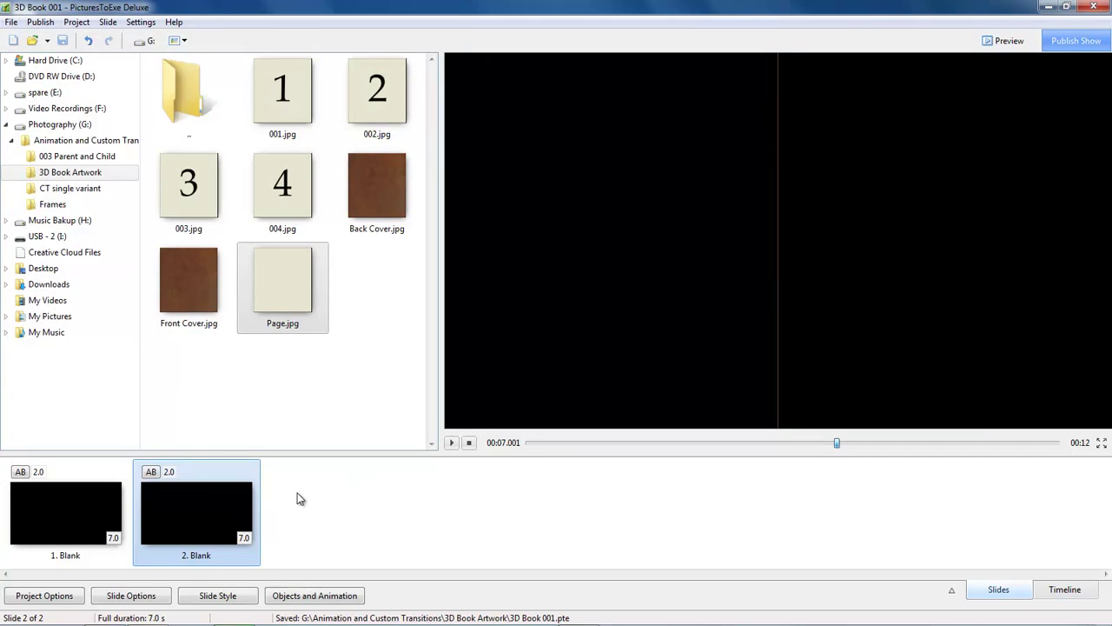
Set the project's global transition effect duration to 0 seconds
click(45, 596)
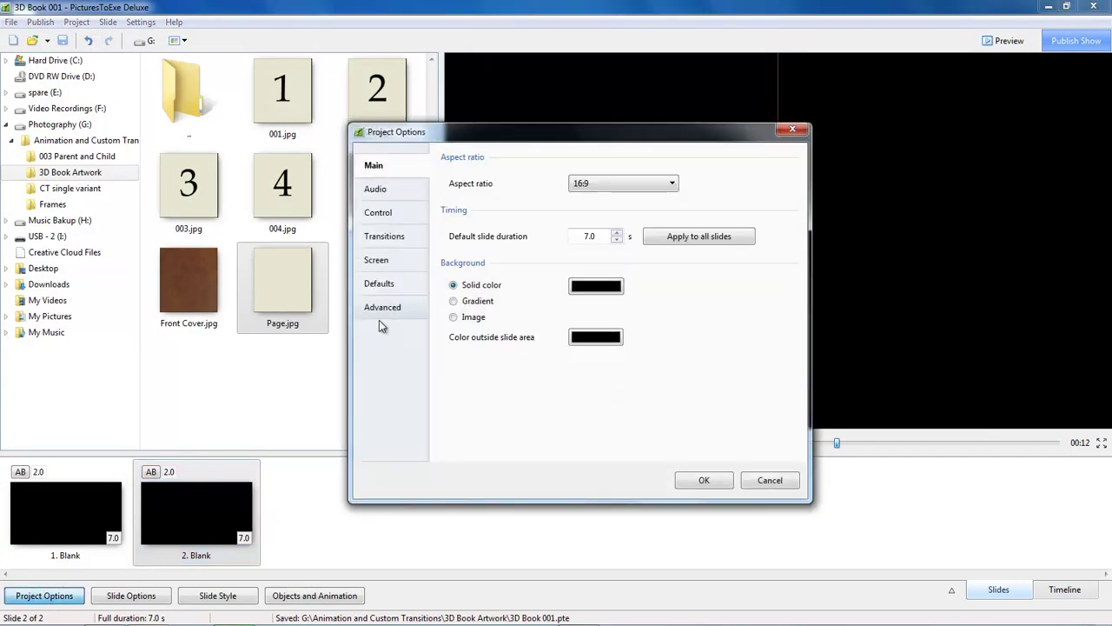
click(387, 239)
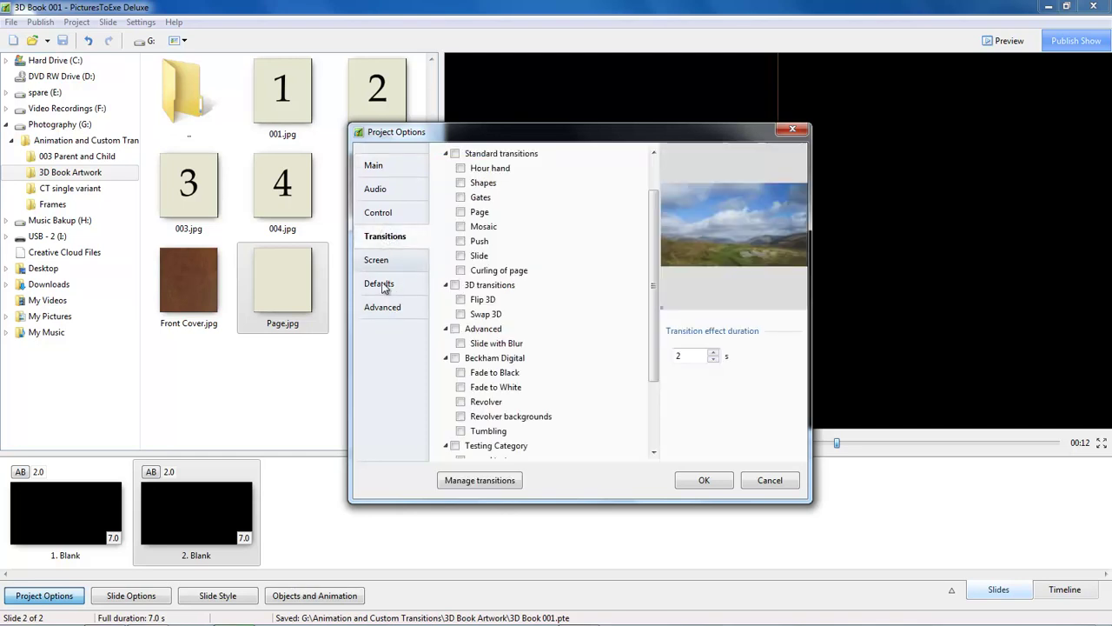
scroll(657, 351, up, 1)
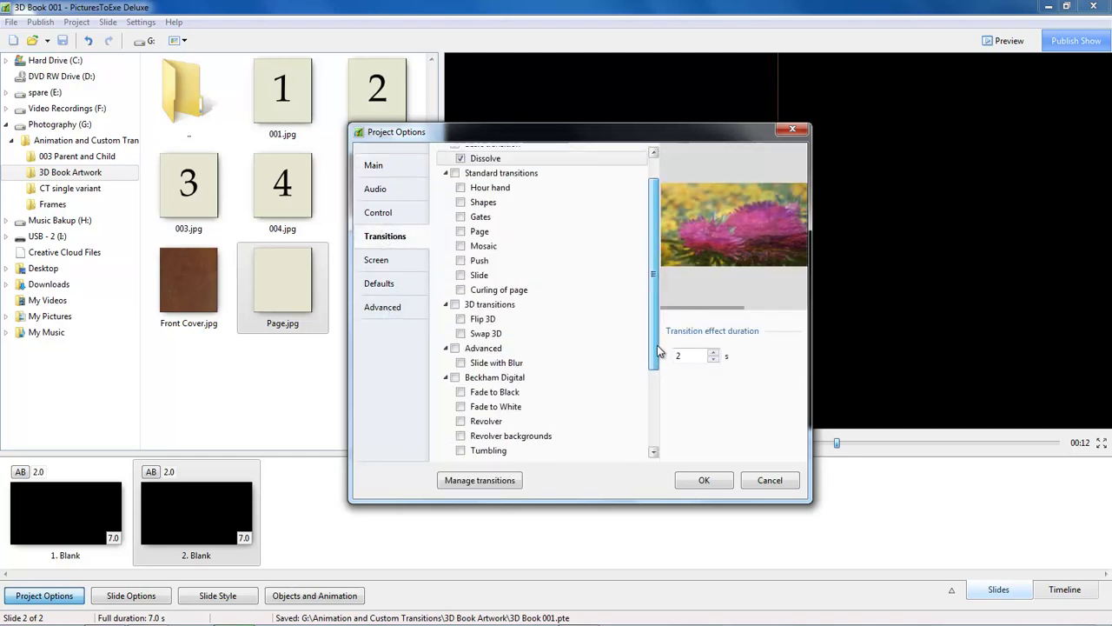
scroll(657, 351, up, 2)
double_click(685, 353)
text(0)
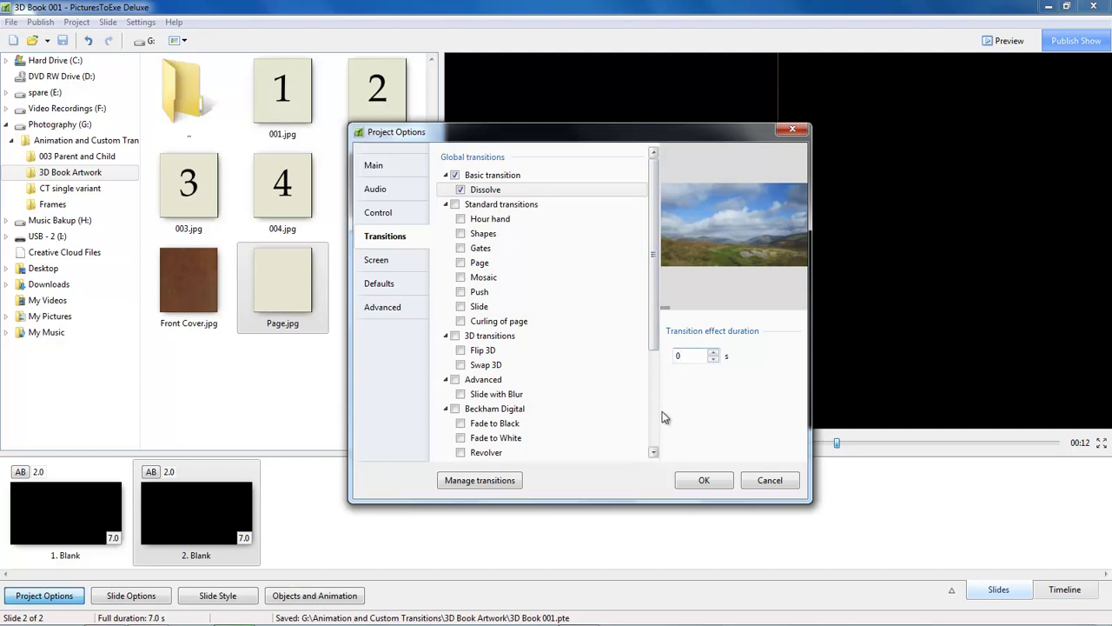
click(705, 481)
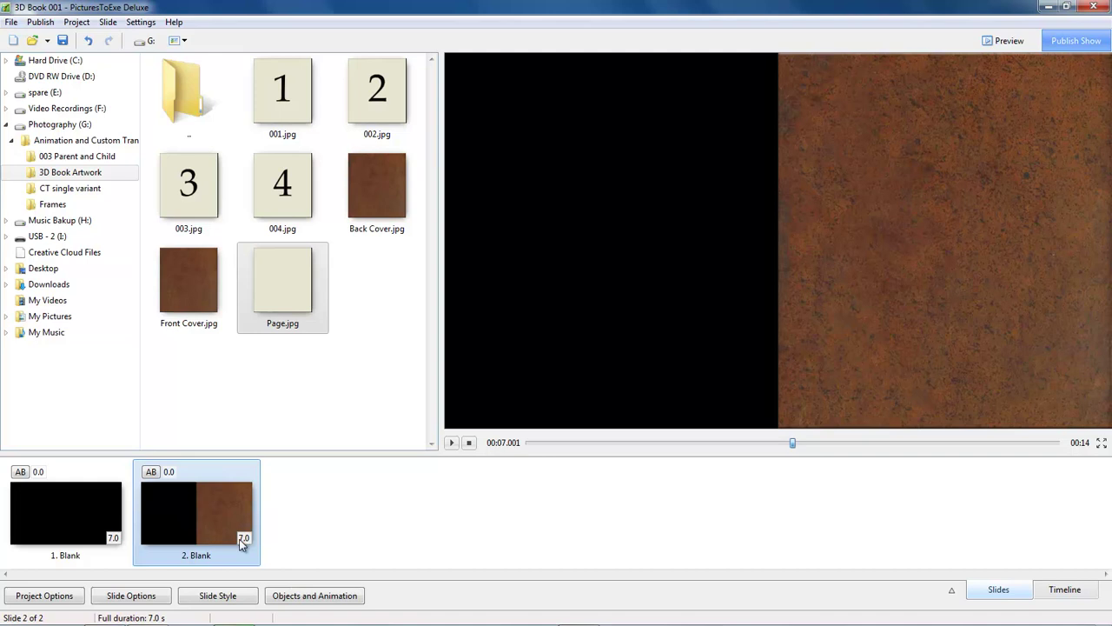
Open slide 2 for object animation, scrub to the opened cover at about 4.1 s, and add the Back Cover image as a child of Frame1
click(318, 598)
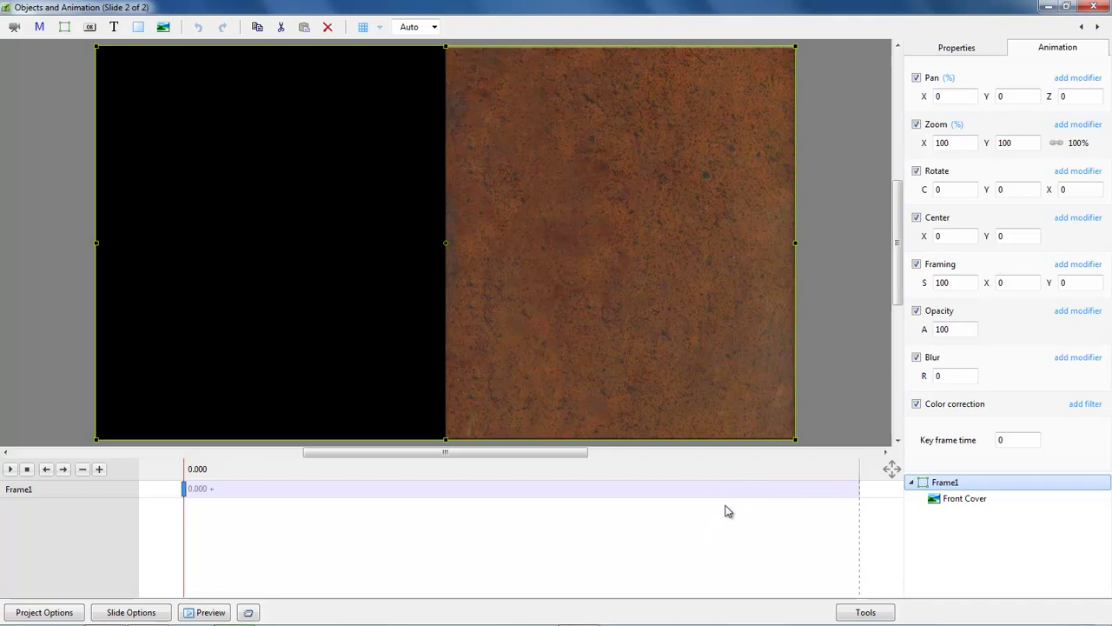
drag(182, 520, 580, 542)
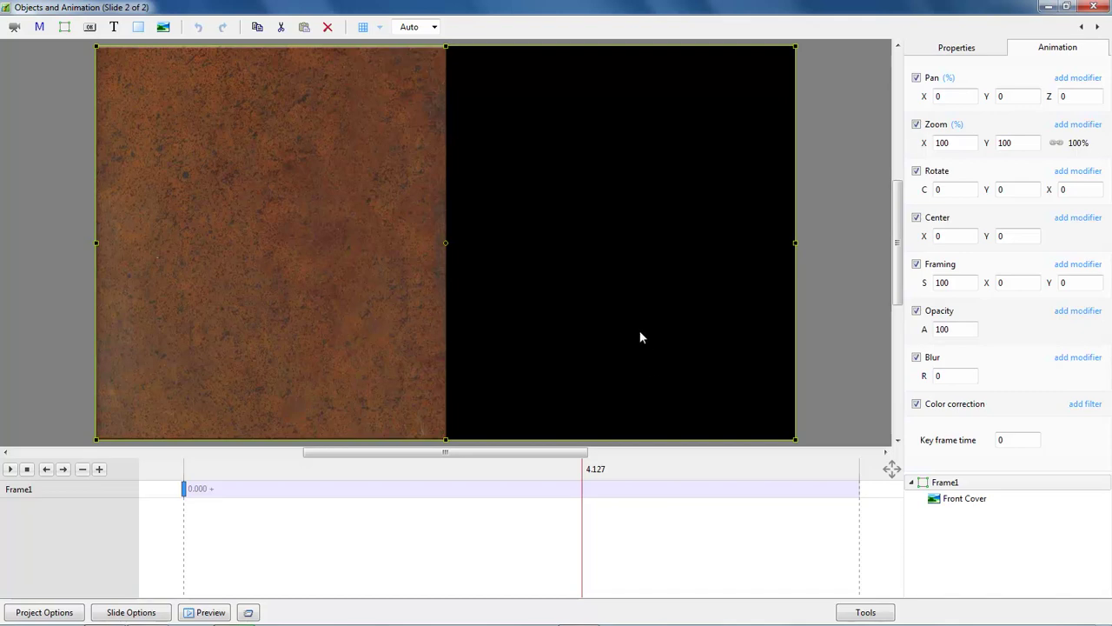
click(945, 484)
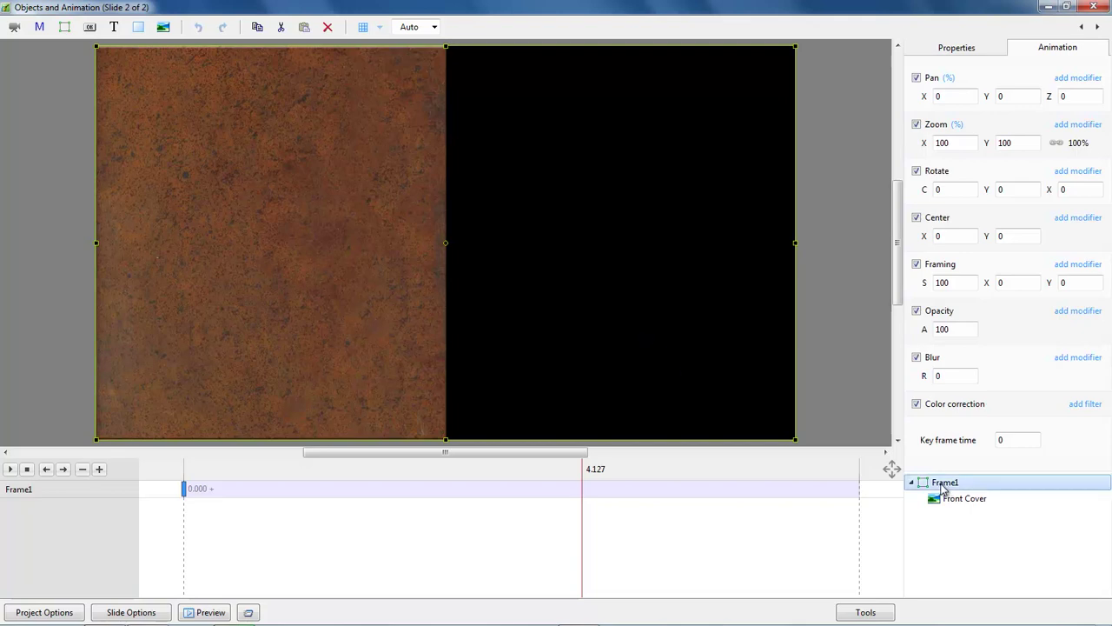
right_click(945, 487)
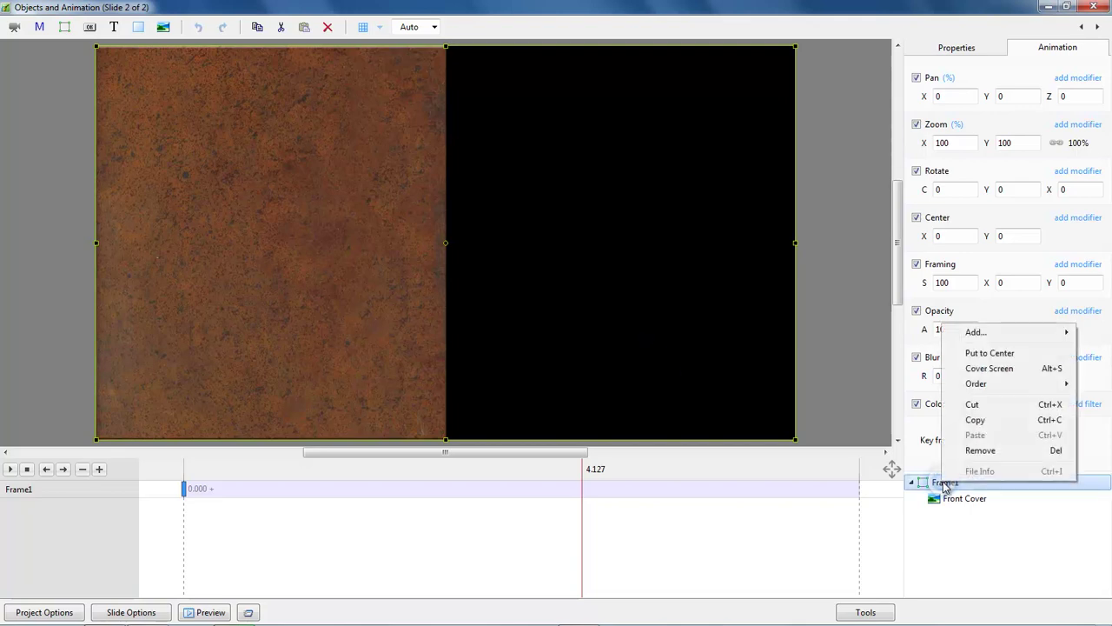
mouse_move(976, 332)
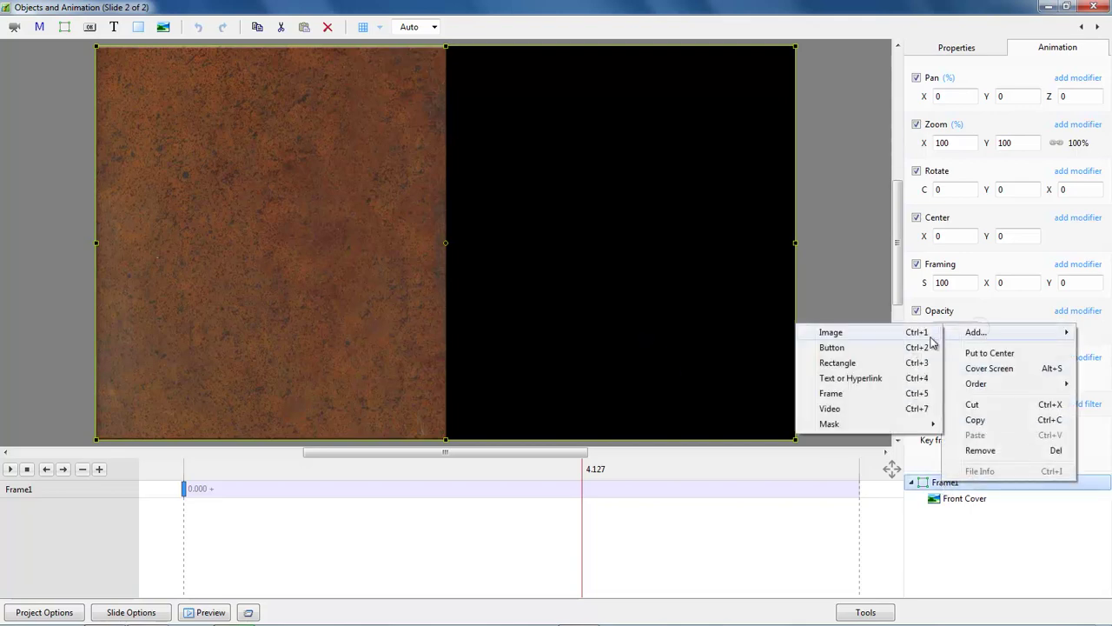
click(852, 334)
double_click(162, 213)
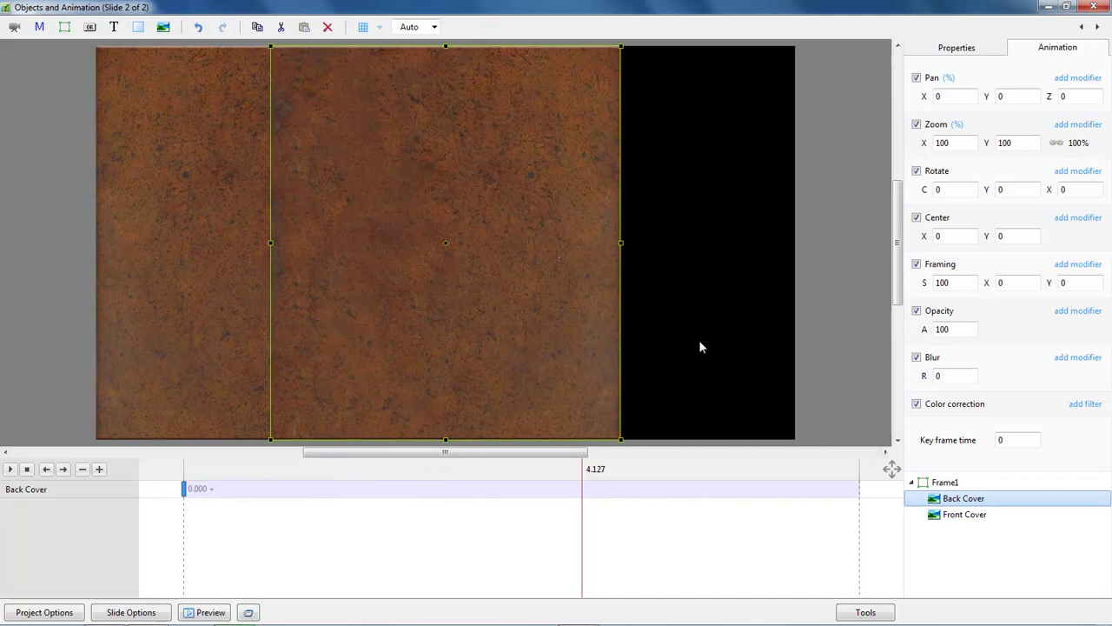
Set the Back Cover's Center X to -100 and return to its first keyframe
right_click(926, 242)
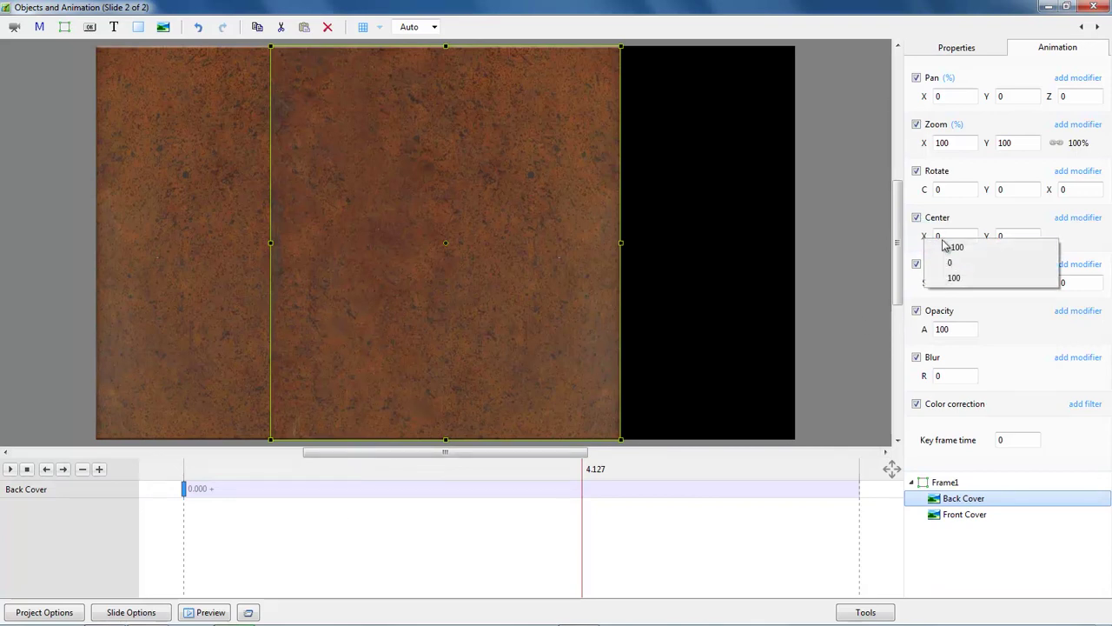
click(947, 258)
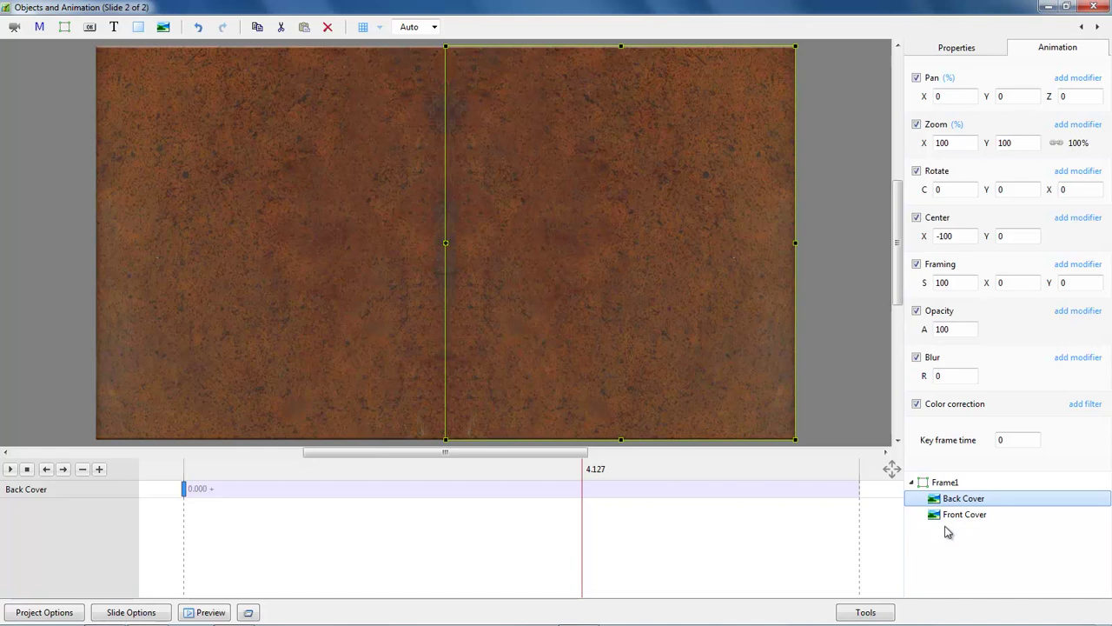
click(183, 488)
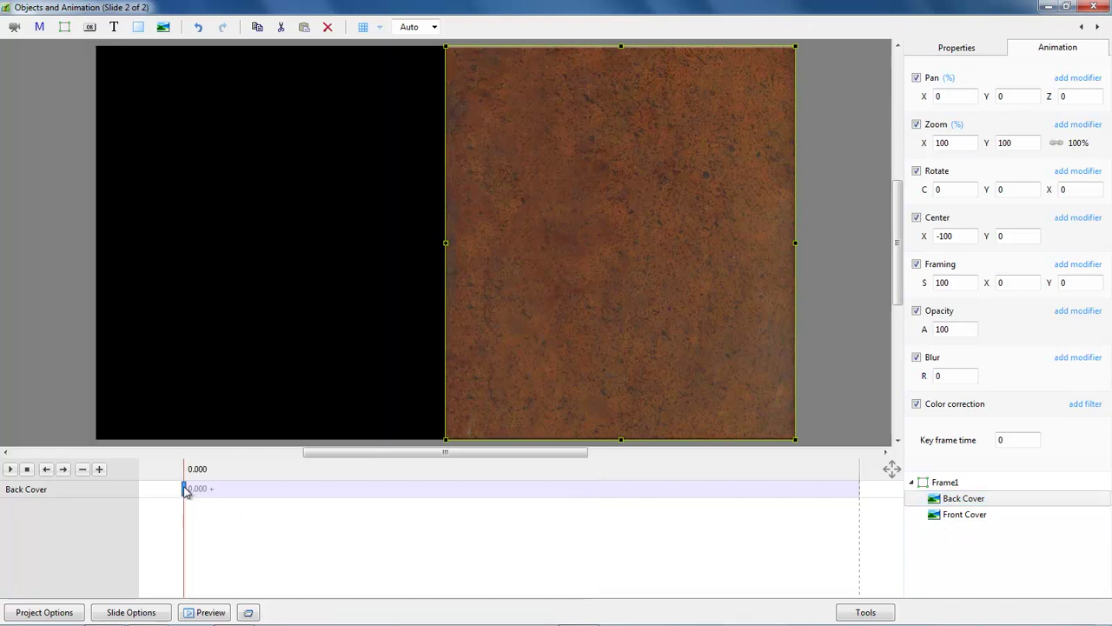
Add image 001 as a child of the Front Cover, and move the Back Cover behind the Front Cover in the object order
click(959, 516)
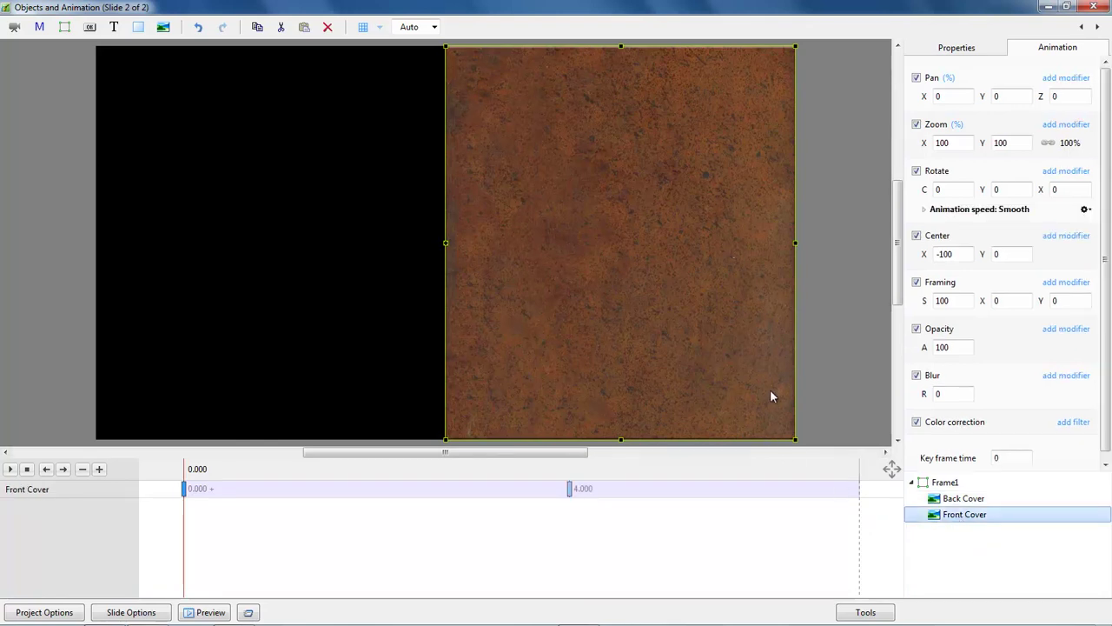
right_click(952, 517)
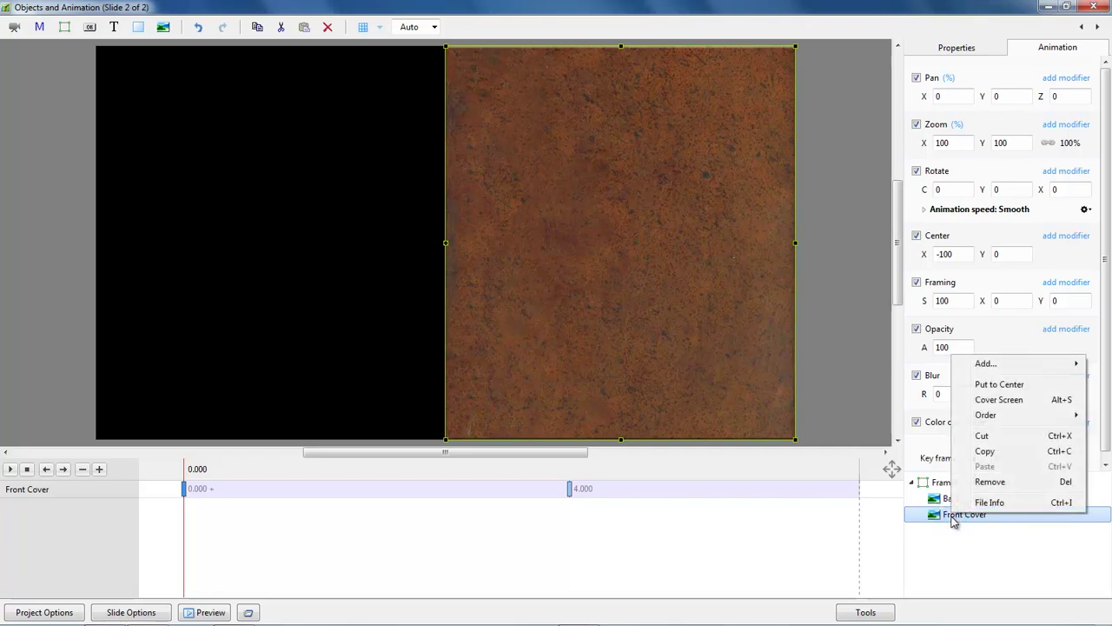
mouse_move(982, 364)
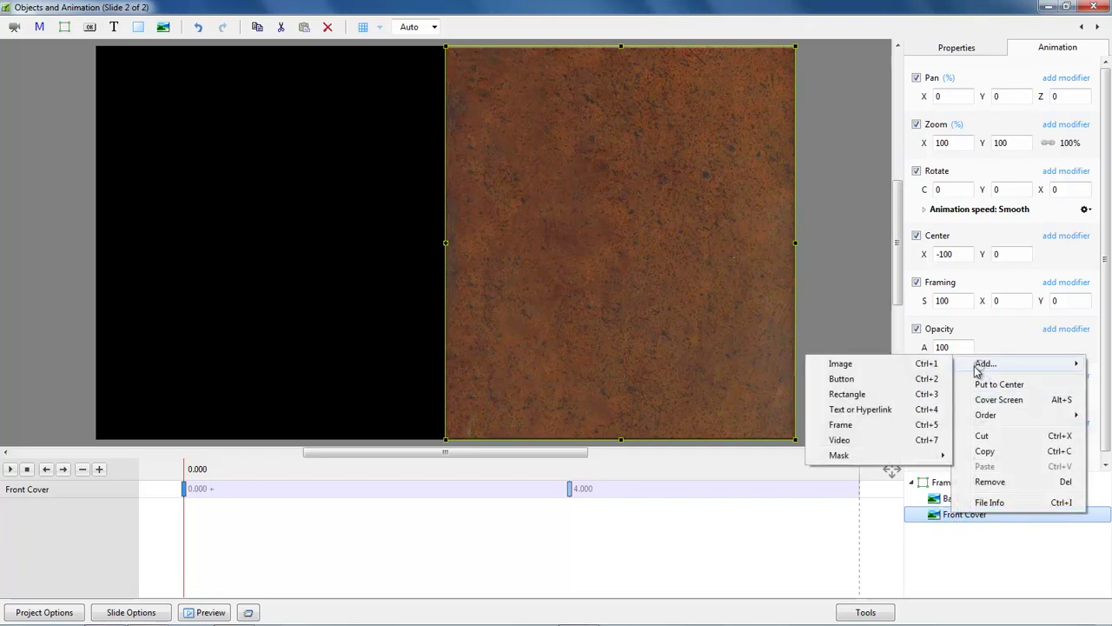
click(830, 366)
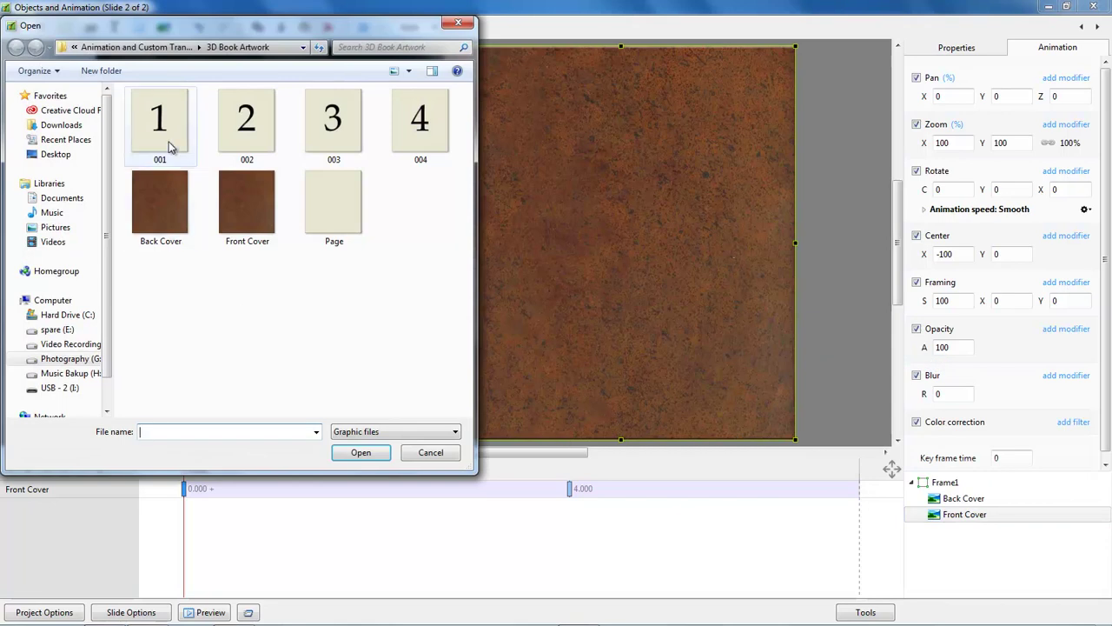
click(167, 139)
click(368, 455)
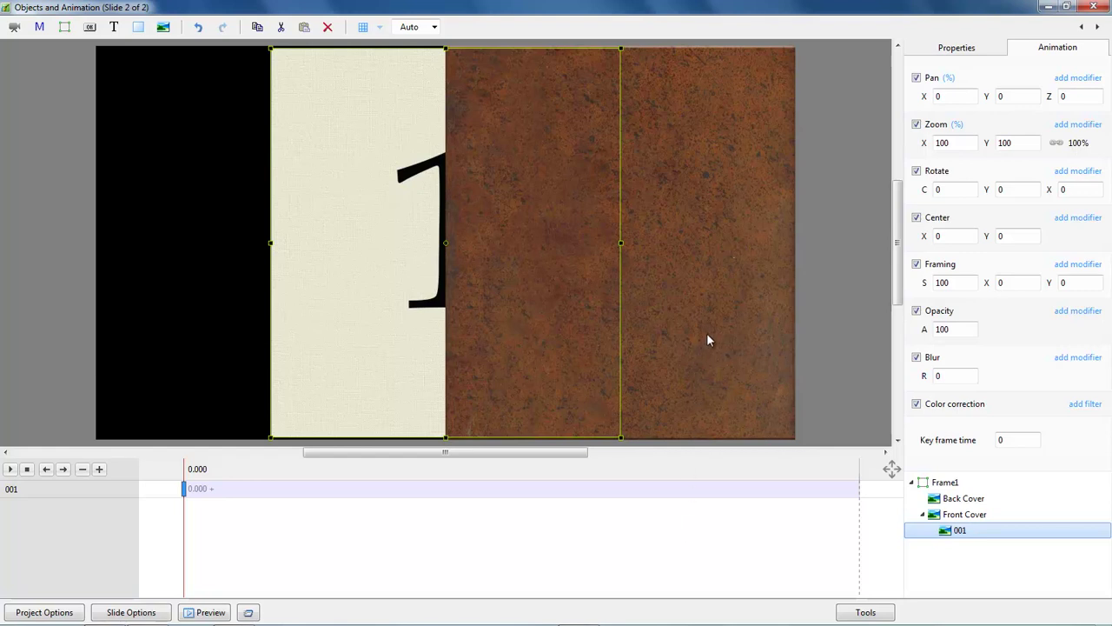
click(961, 501)
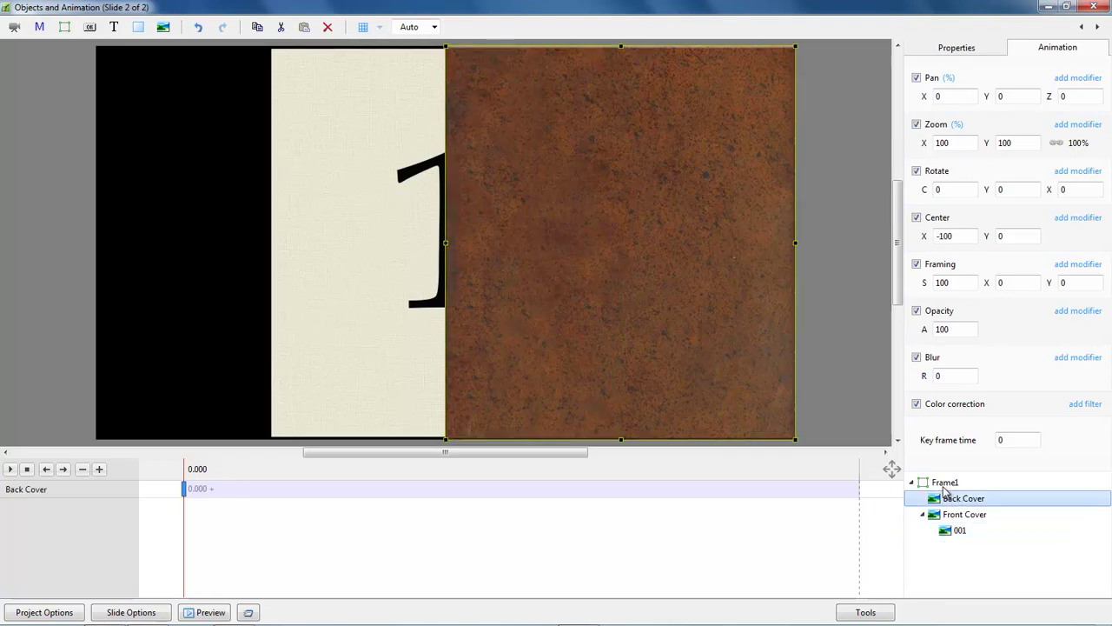
key(ctrl+Down)
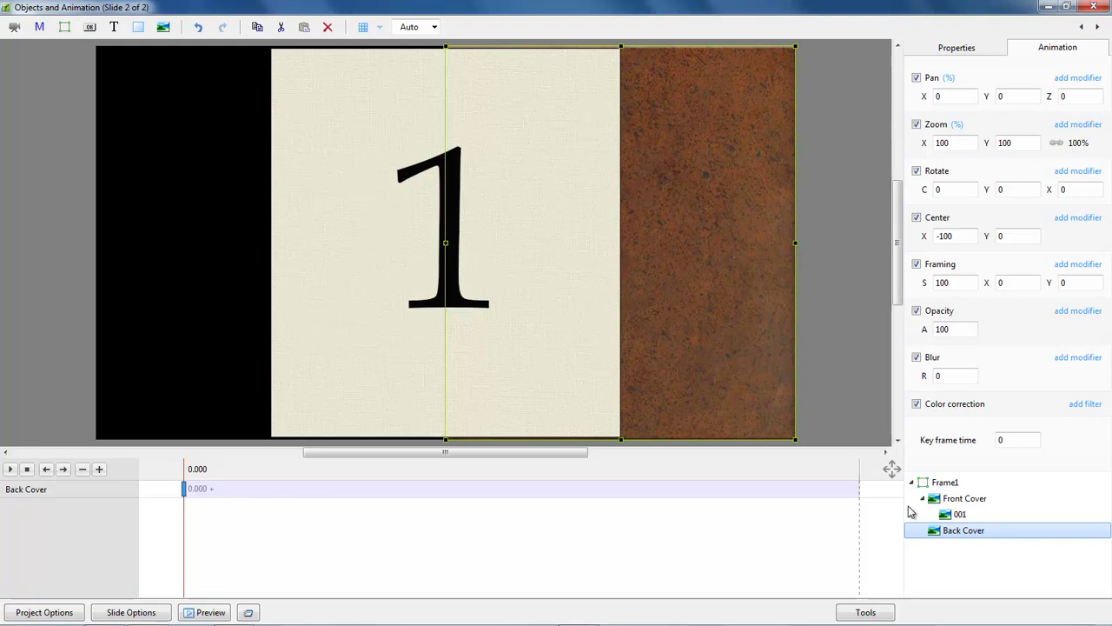
Rotate image 001 to -180° about the Y axis
click(953, 516)
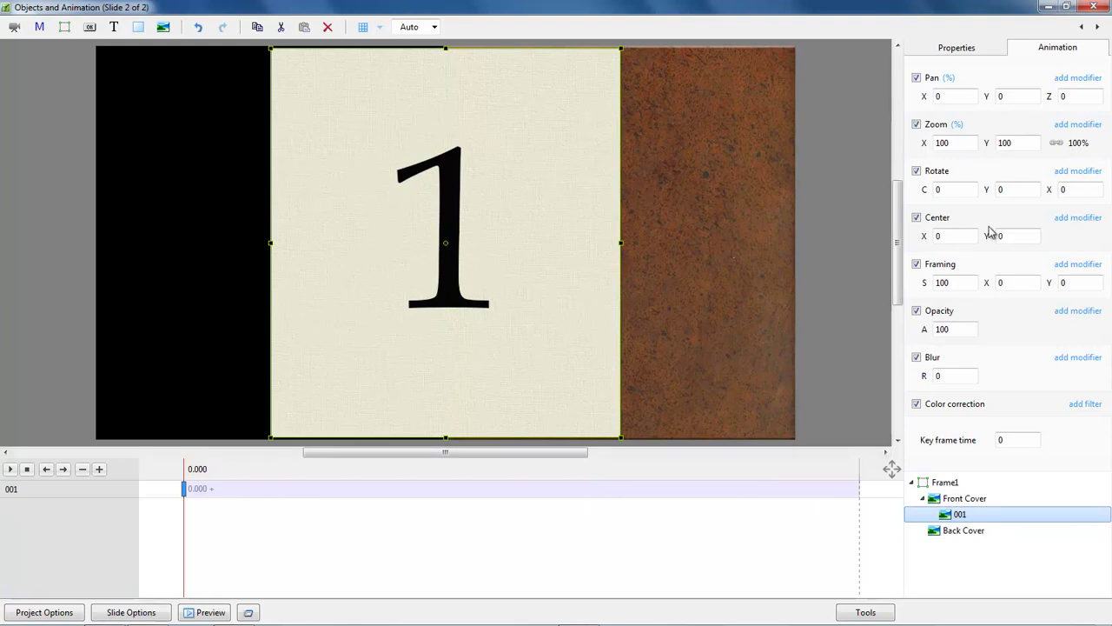
drag(993, 193, 1103, 203)
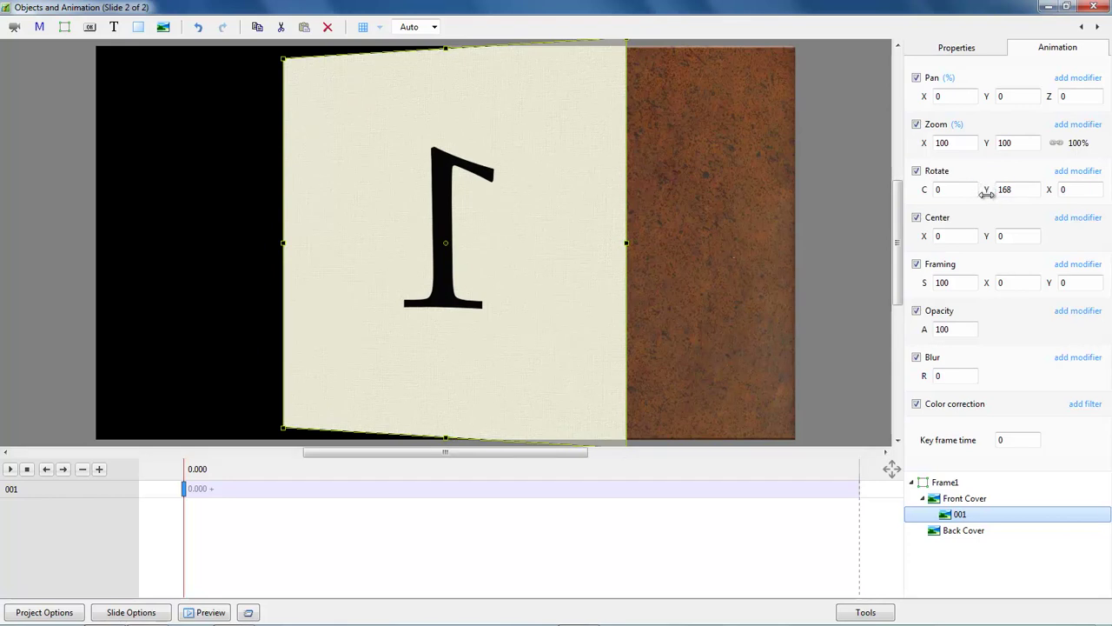
click(985, 192)
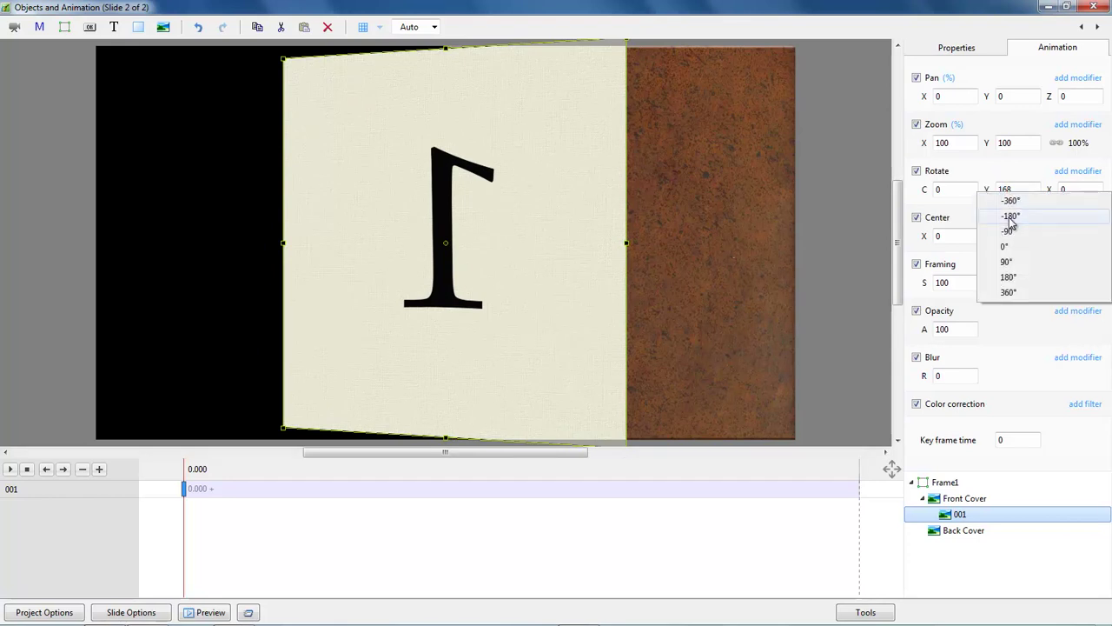
click(1008, 218)
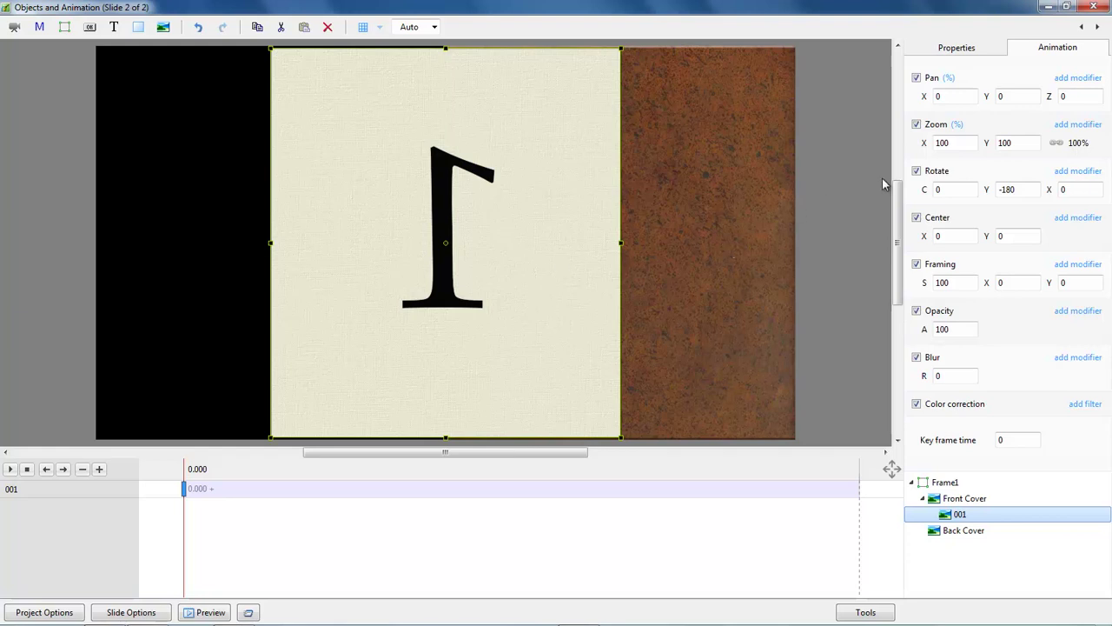
Zoom image 001 to its Original Size and set its Center X to 100
click(1079, 144)
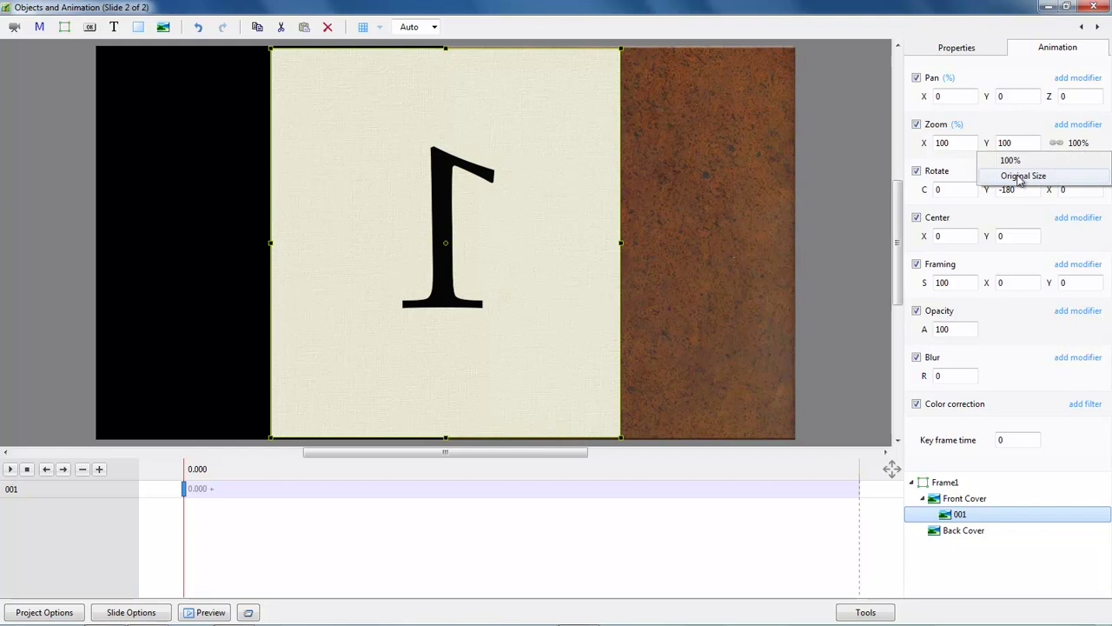
click(1025, 176)
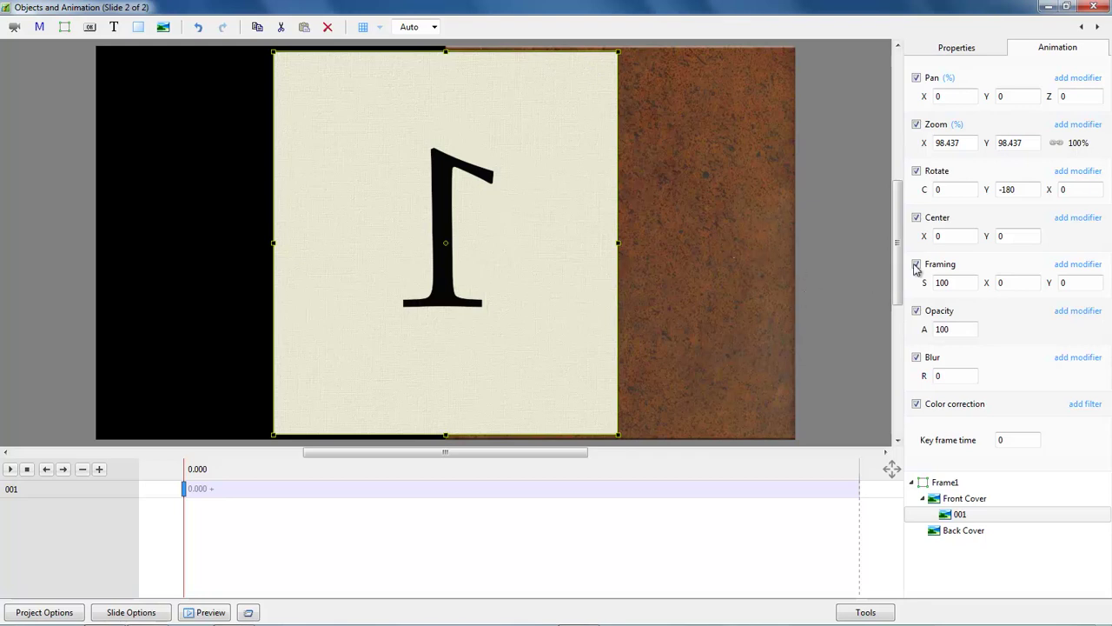
drag(925, 236, 943, 239)
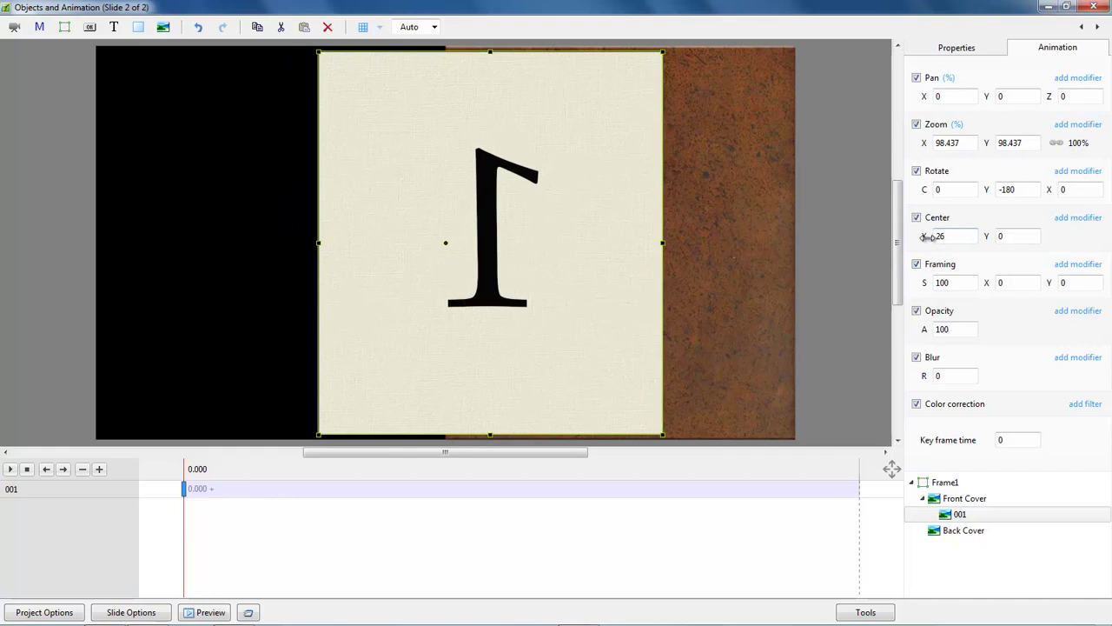
click(924, 241)
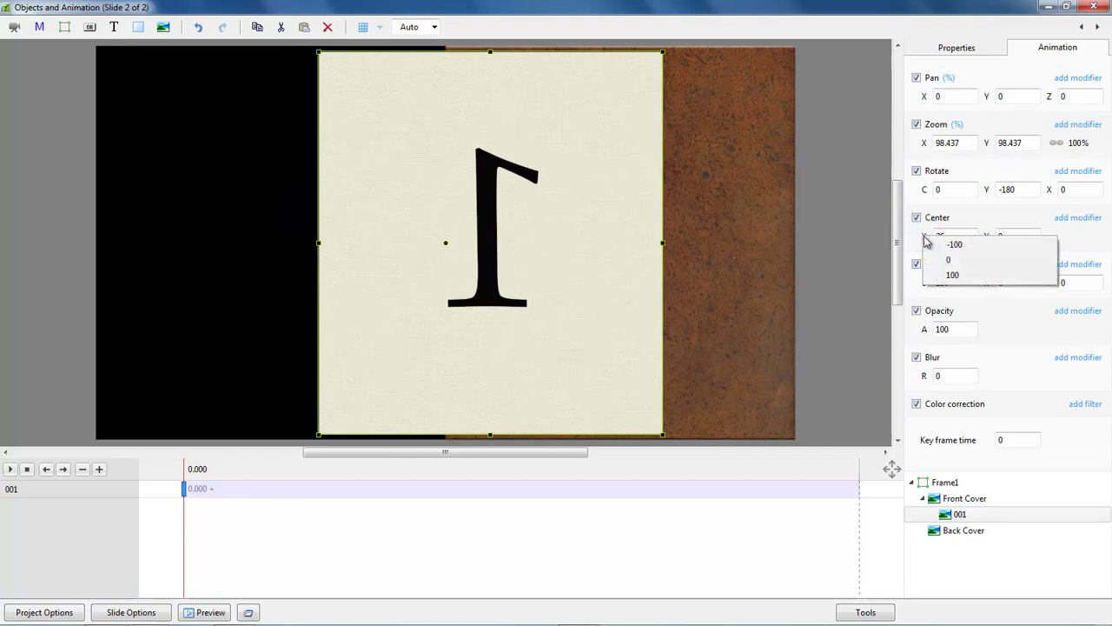
click(952, 274)
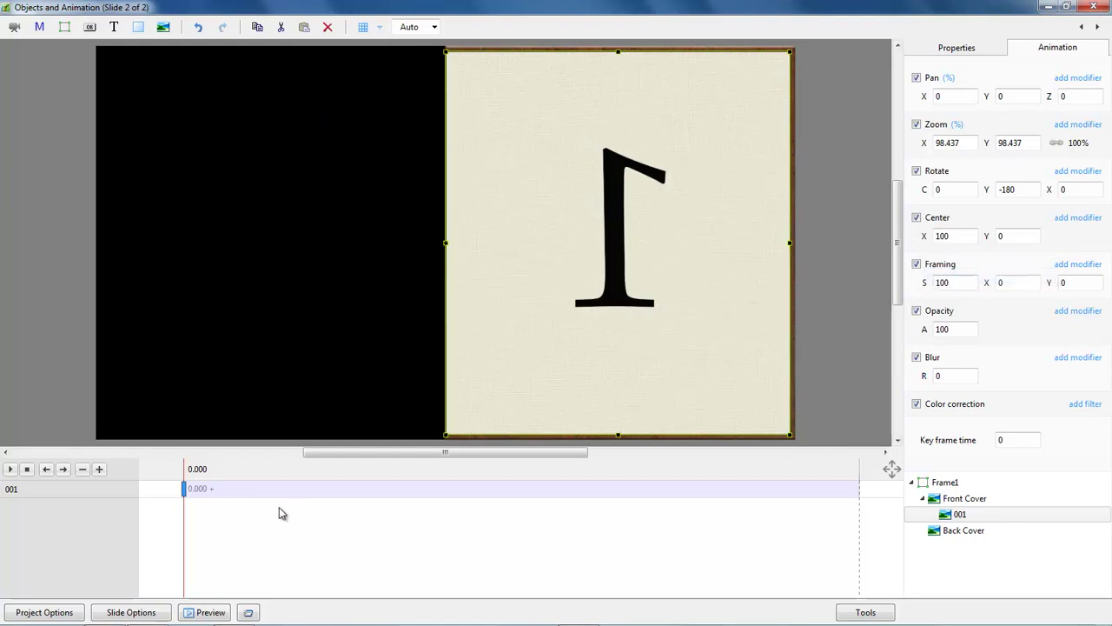
mouse_move(184, 514)
mouse_down()
mouse_move(588, 512)
mouse_move(178, 512)
mouse_up()
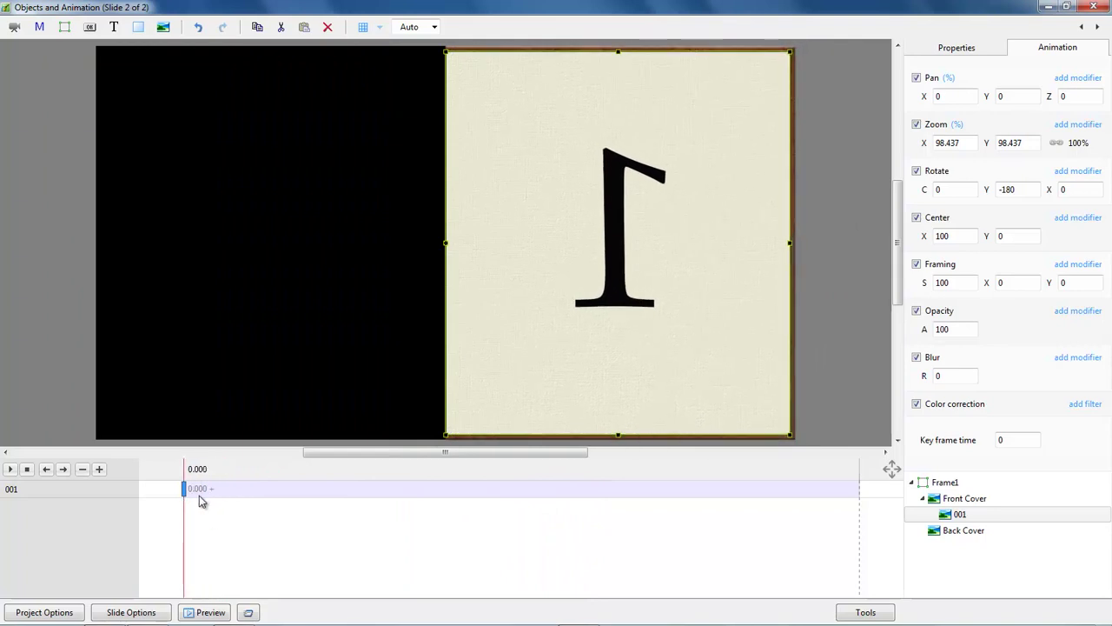
Turn off Show back side for image 001 and play the cover-opening animation
click(957, 49)
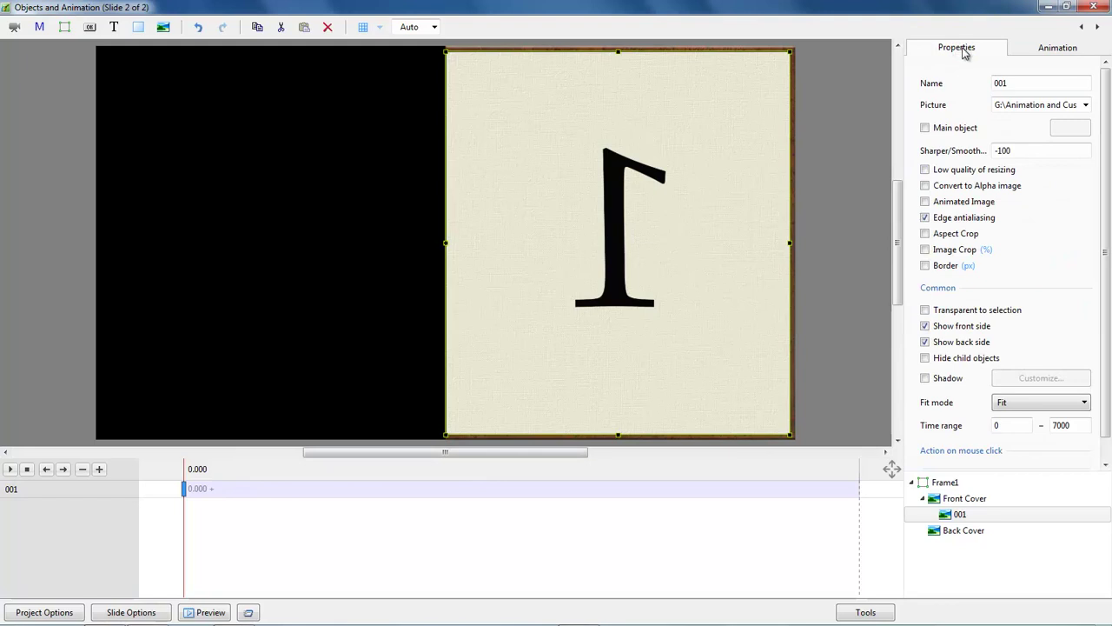
click(924, 342)
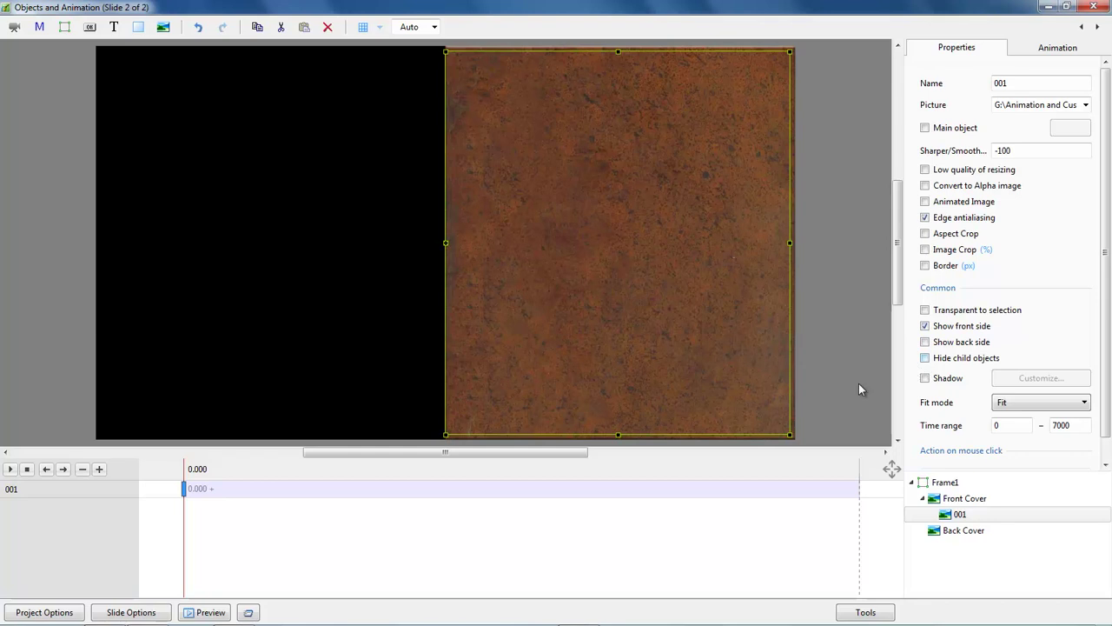
click(9, 469)
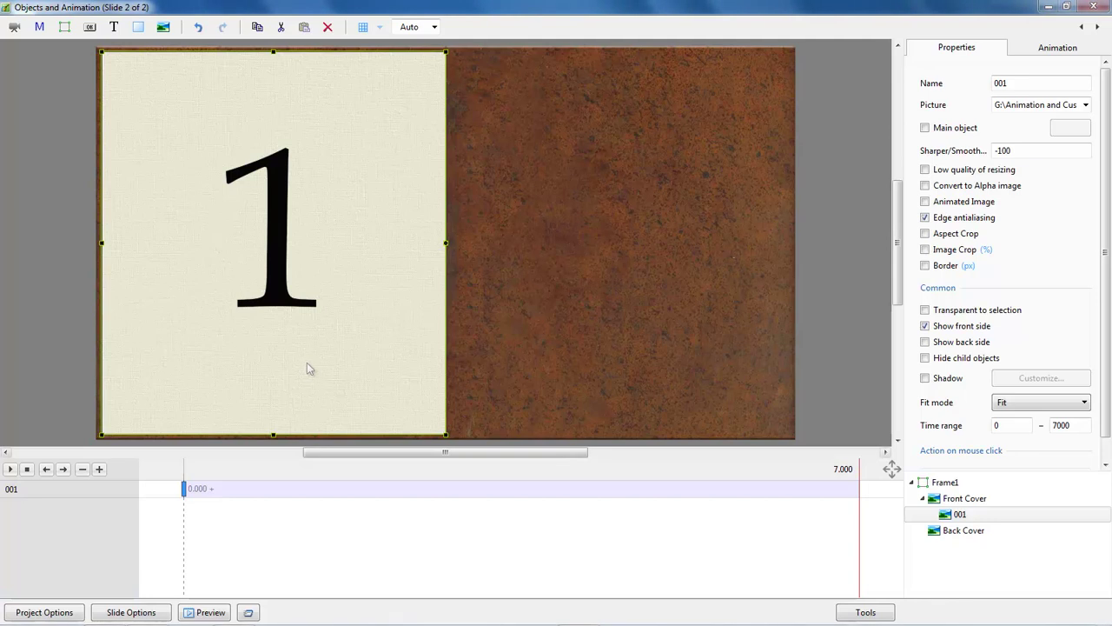
Add image 002 as a child of Frame1
click(946, 483)
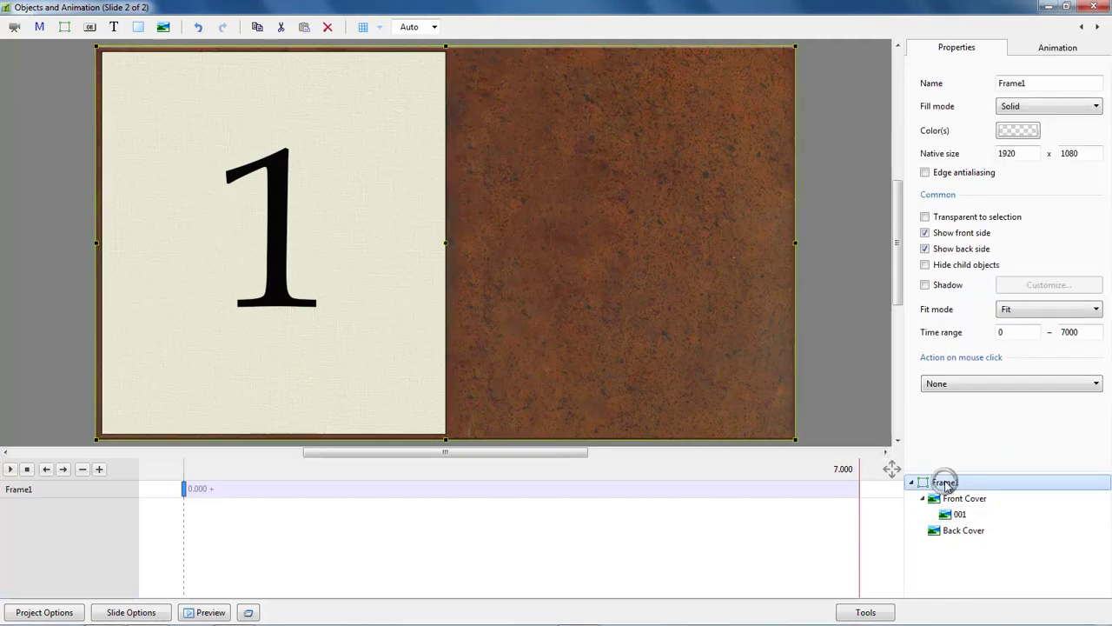
right_click(945, 483)
mouse_move(977, 333)
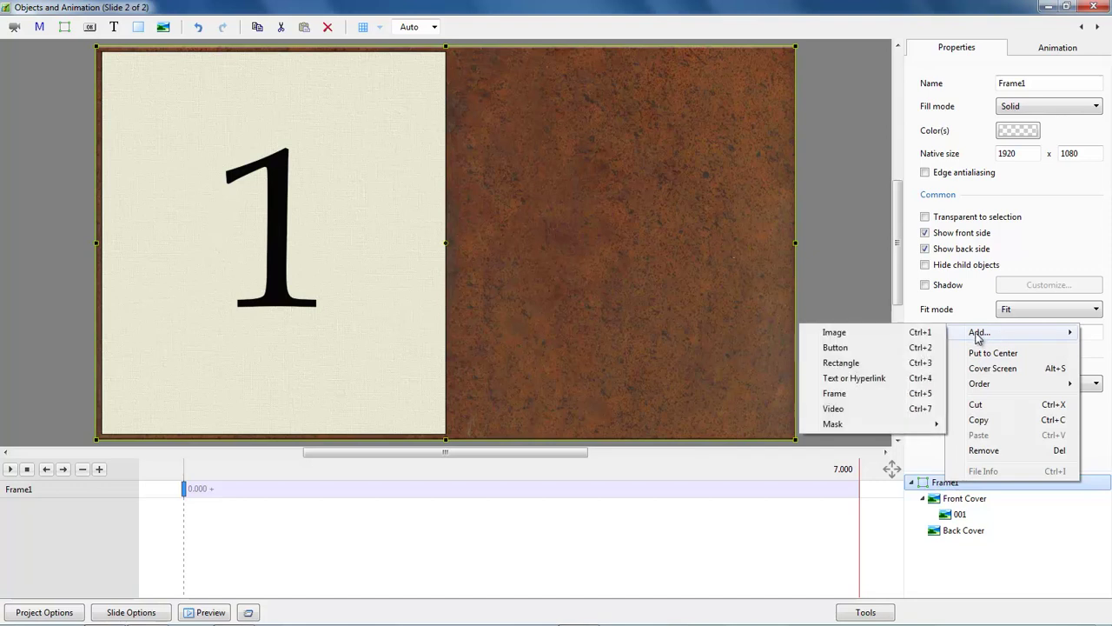
click(856, 336)
double_click(250, 118)
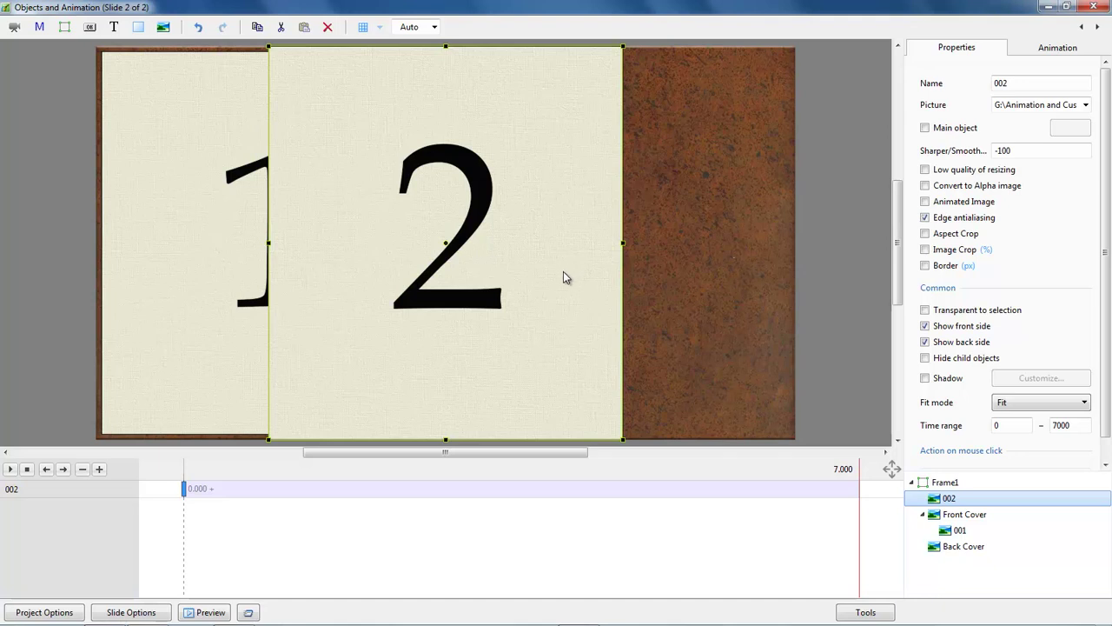
Zoom image 002 to its Original Size and set its Center X to -100
click(1058, 50)
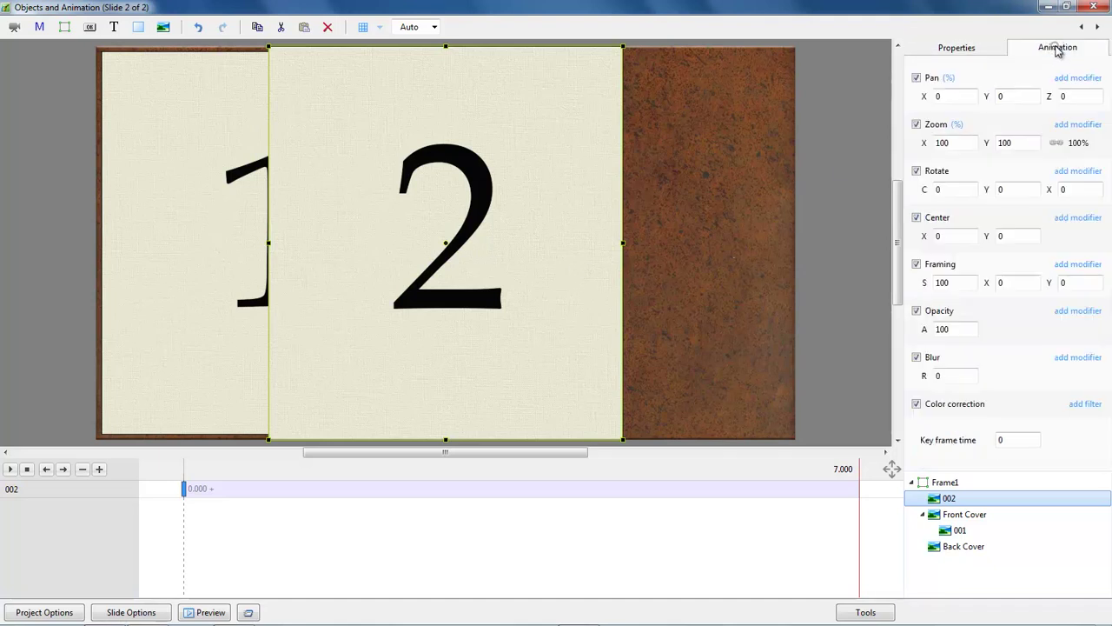
click(1078, 148)
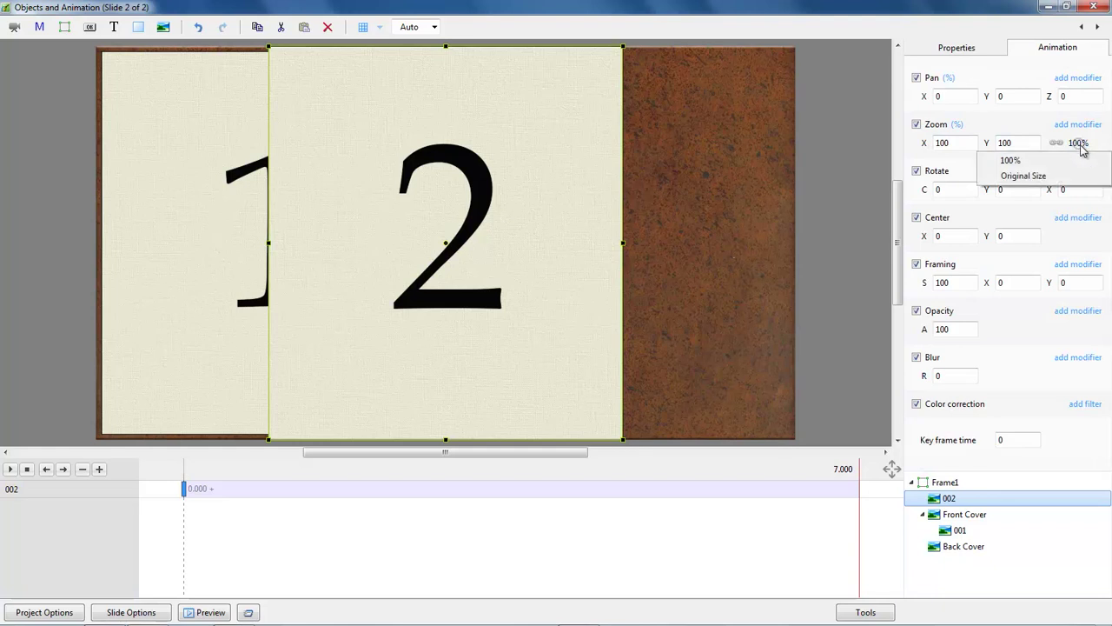
click(1028, 182)
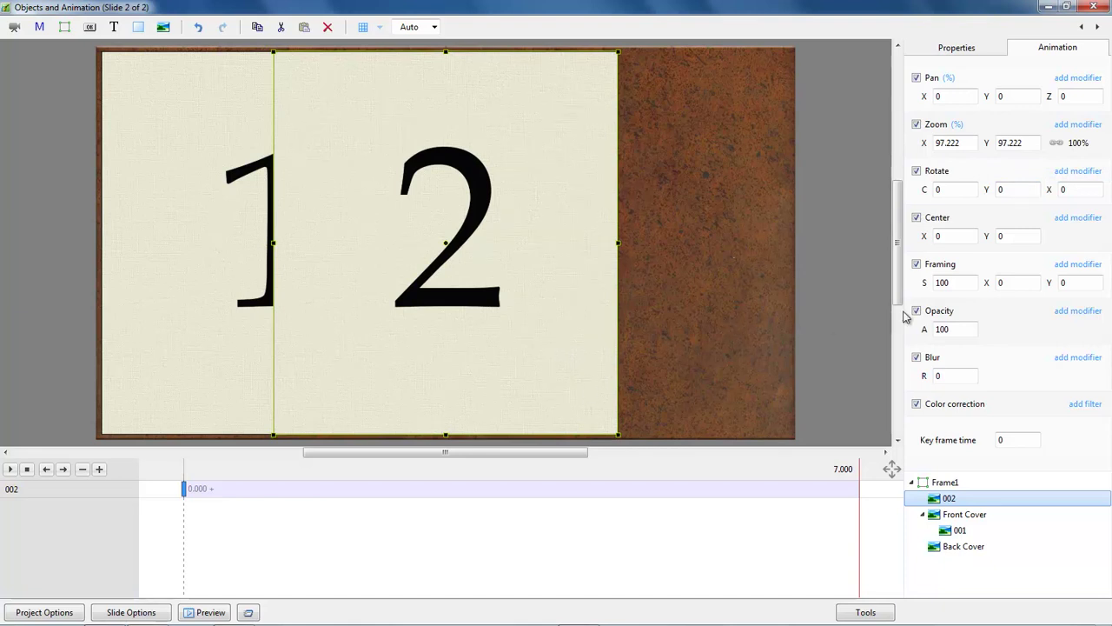
right_click(924, 239)
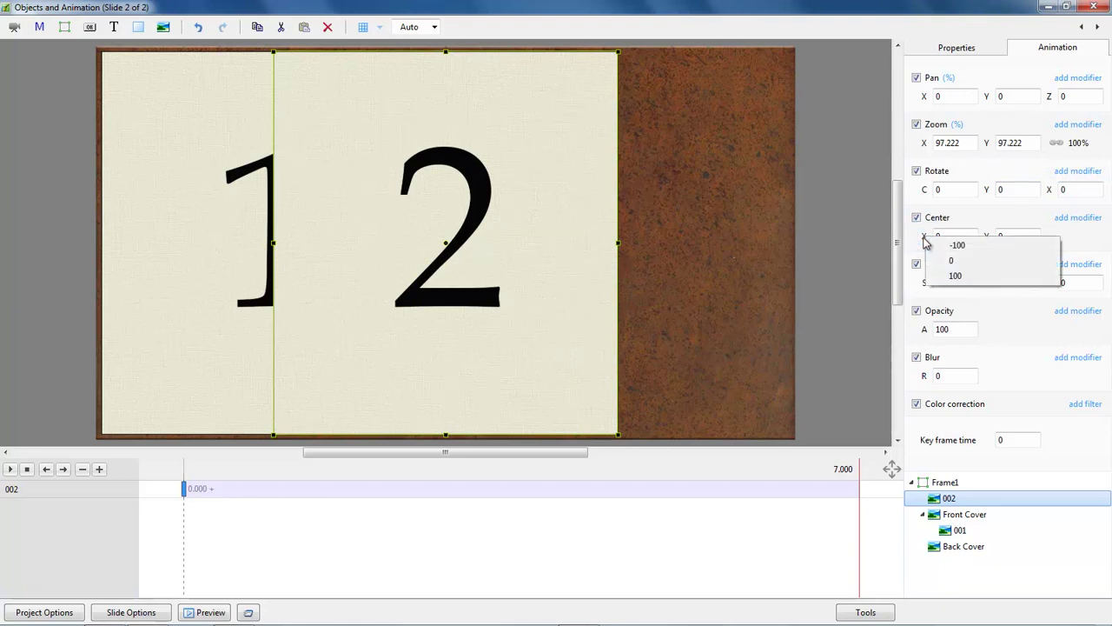
click(955, 246)
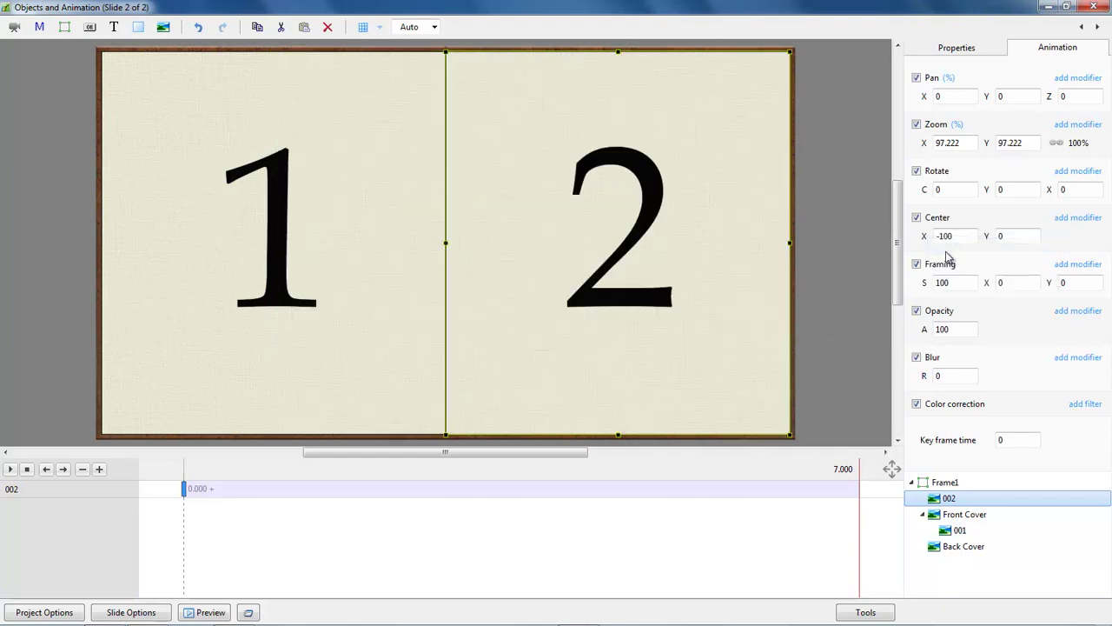
Move image 002 behind the Front Cover in the object order and play the show from the first slide
click(179, 491)
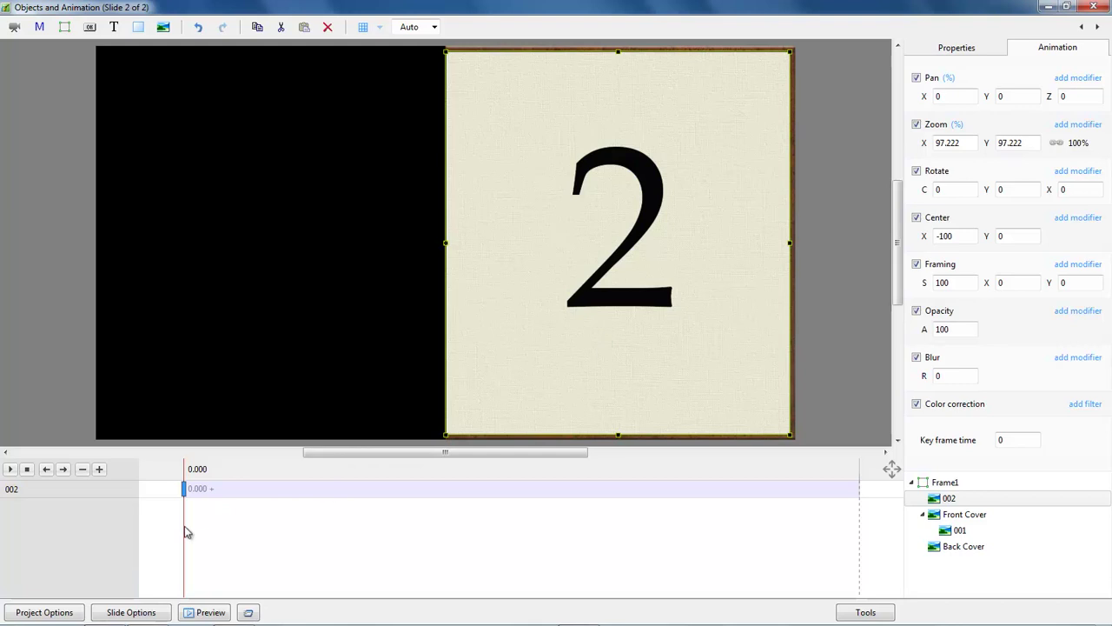
drag(184, 534, 182, 565)
click(947, 501)
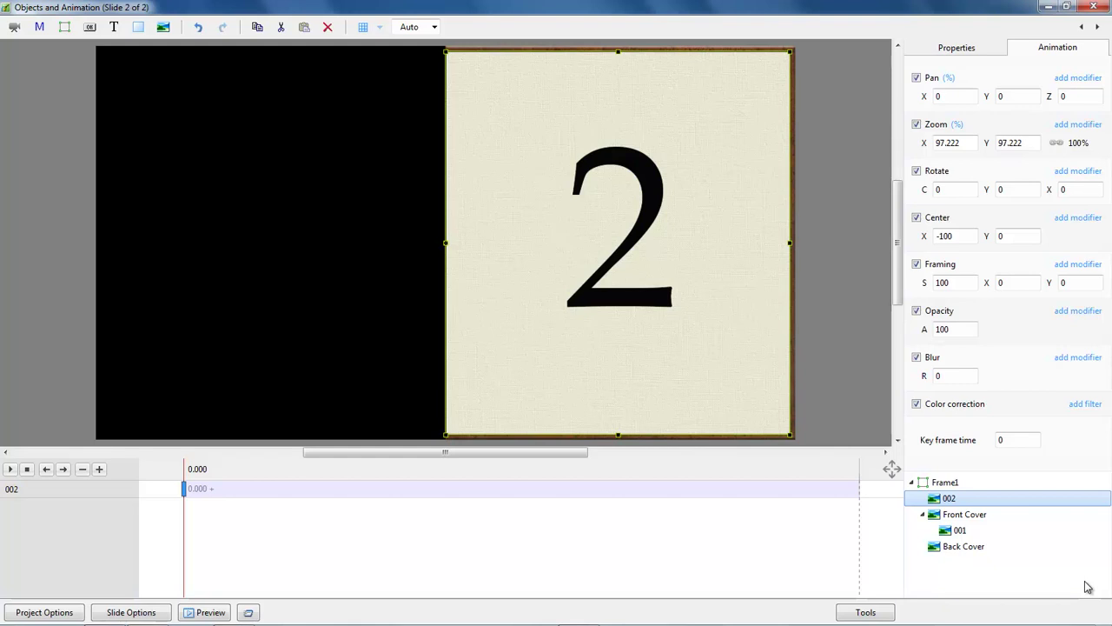
key(ctrl+Down)
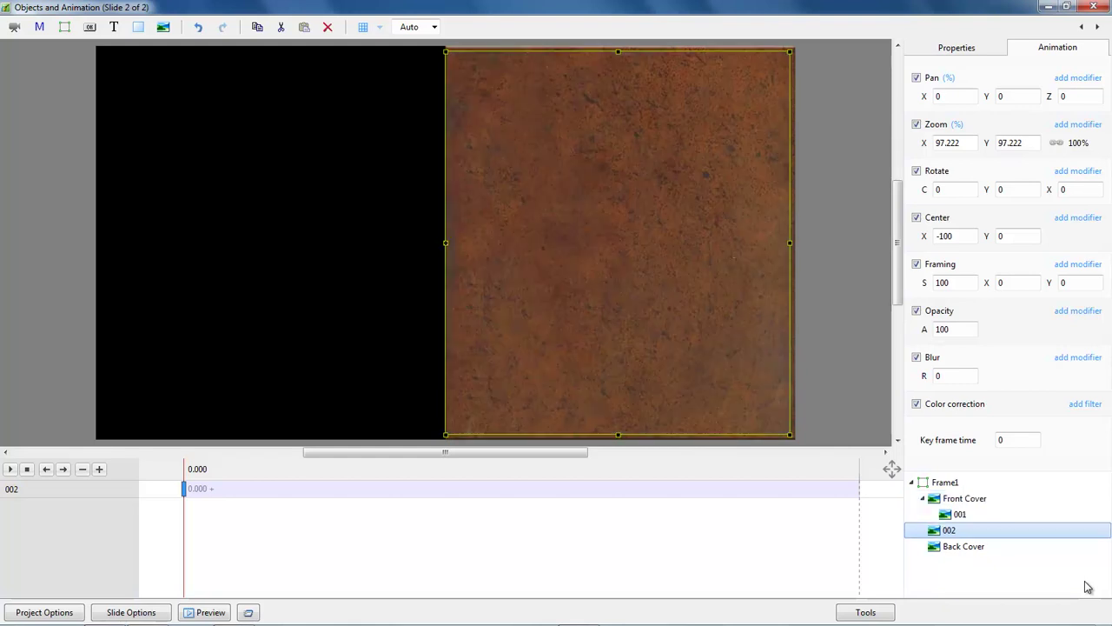
click(10, 469)
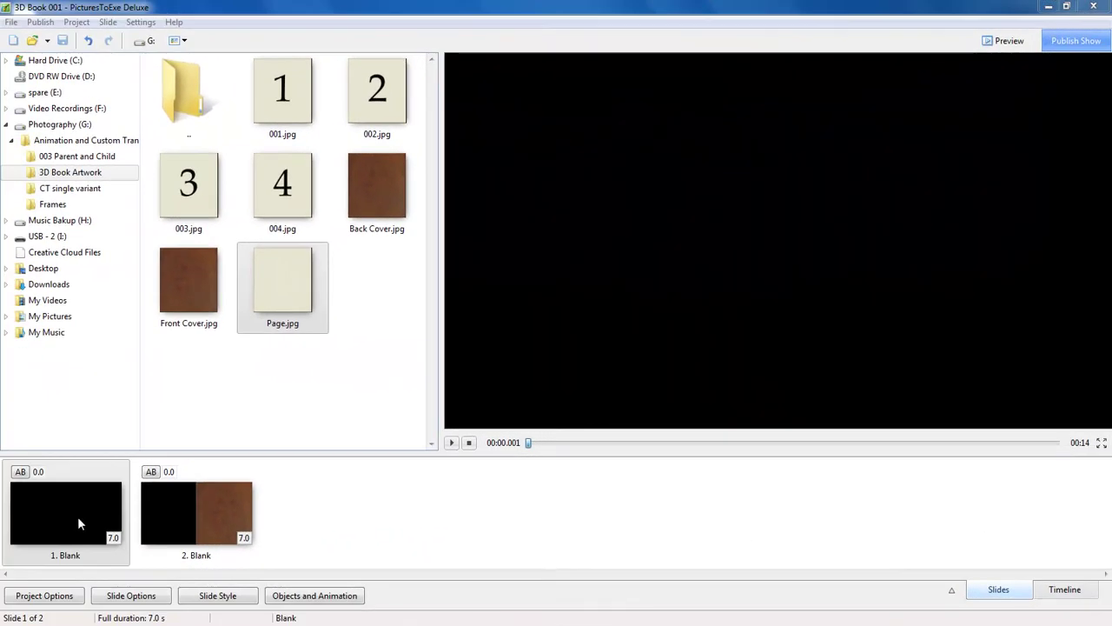
click(451, 443)
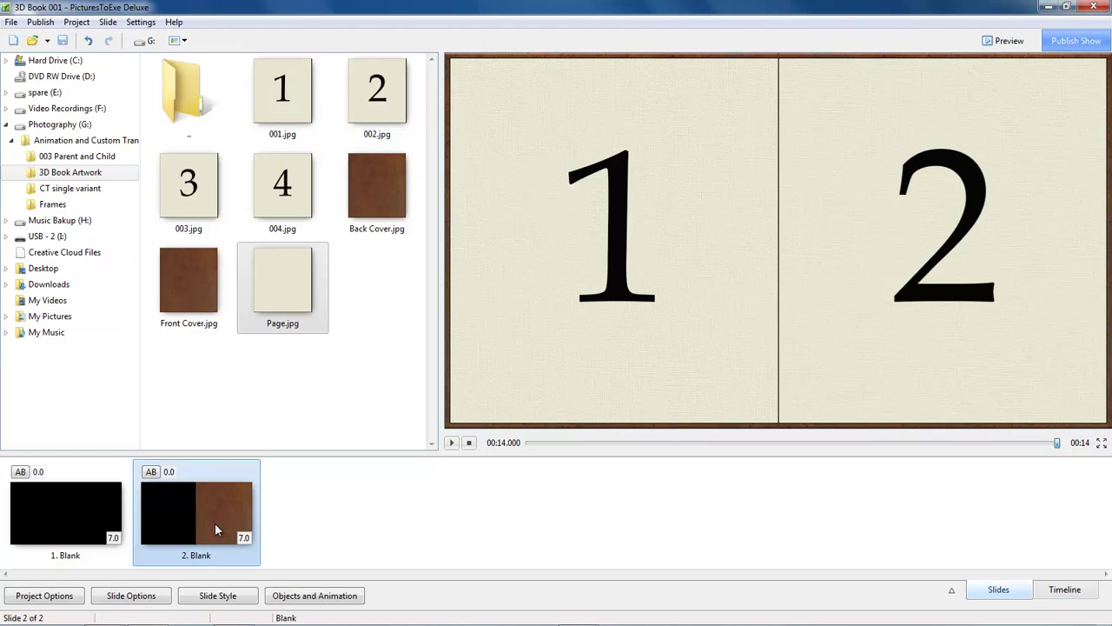
Insert a blank slide between the two existing slides and open it for editing objects and animation
click(97, 513)
click(167, 505)
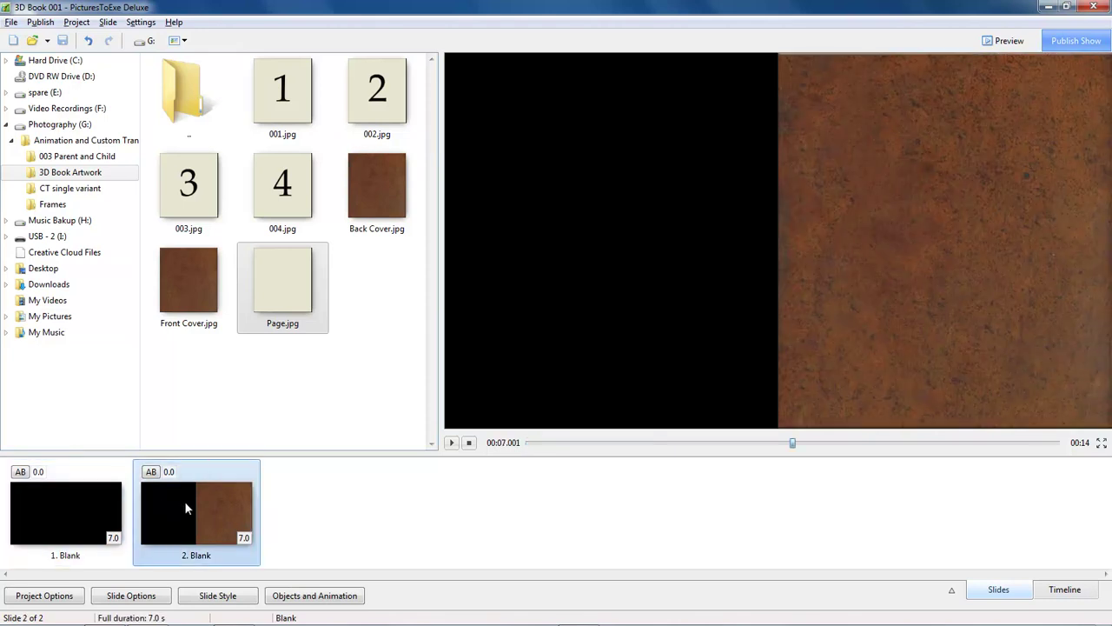
key(ctrl+b)
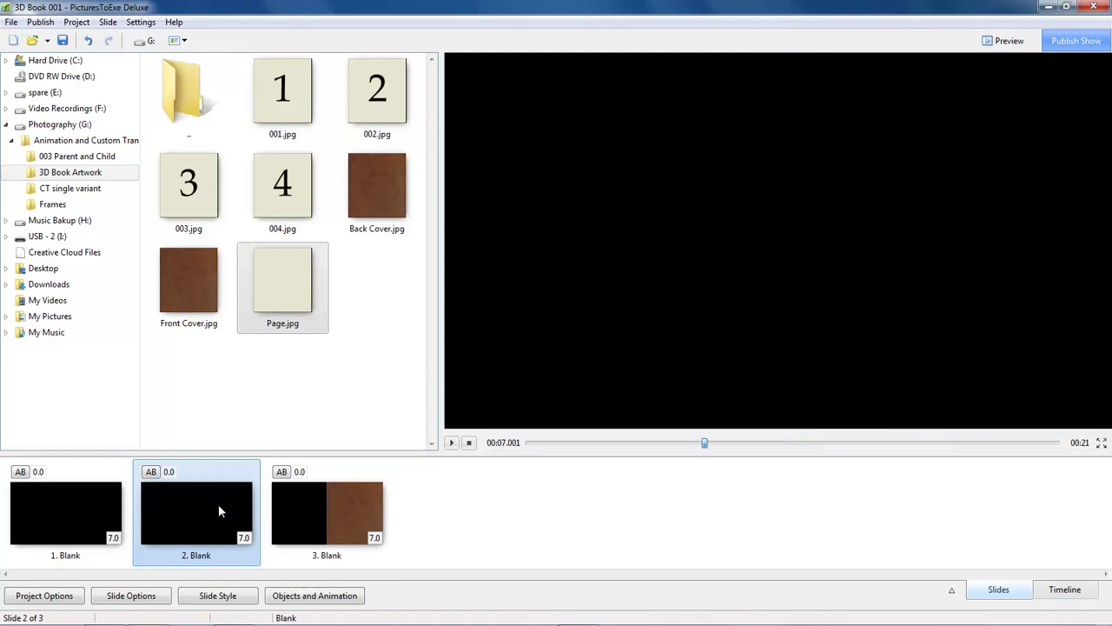
click(289, 598)
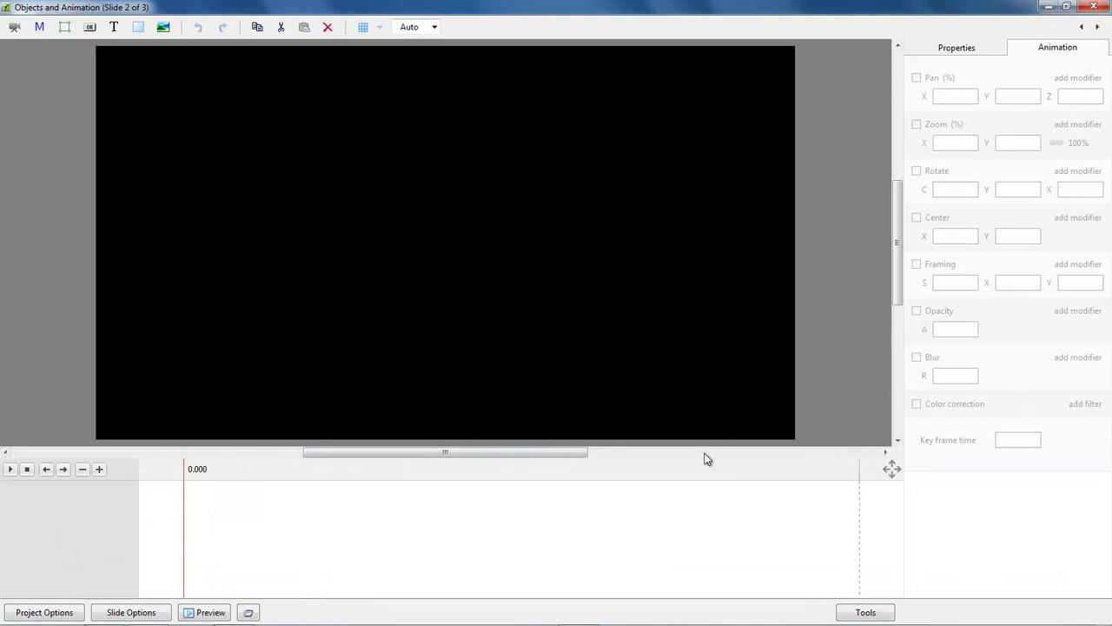
Add a frame with the Front Cover image as its child, and set the cover's Center X to -100
click(64, 27)
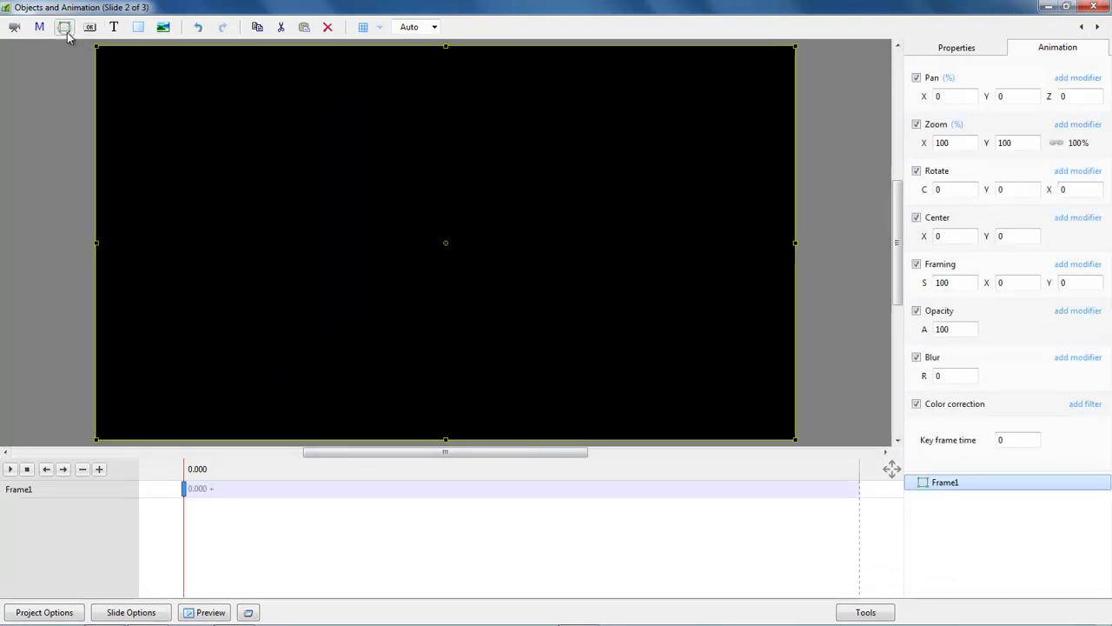
right_click(944, 484)
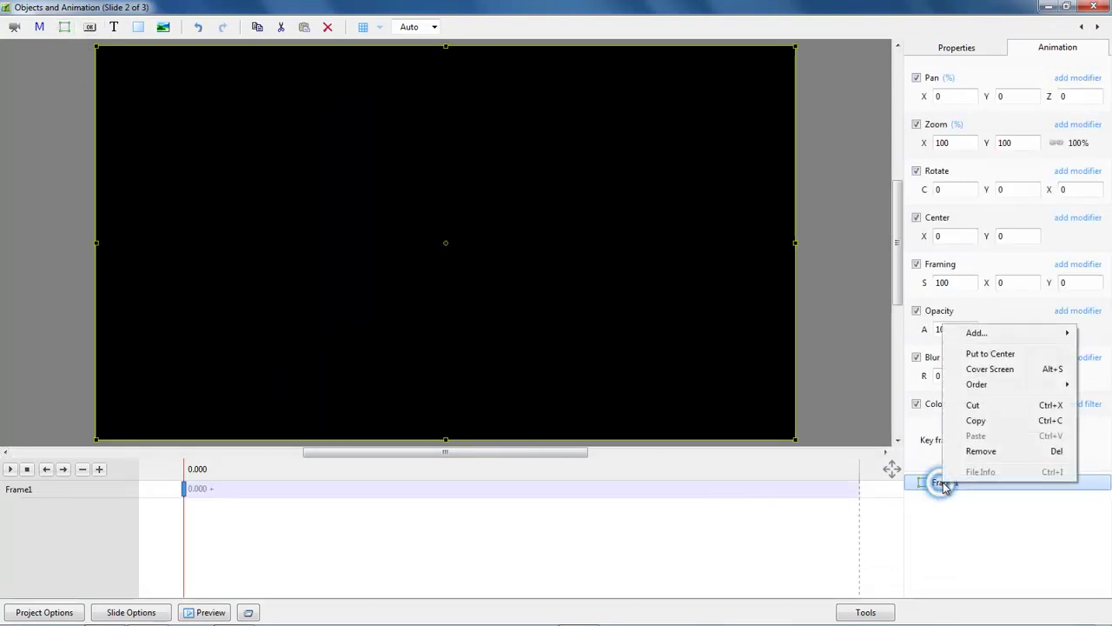
mouse_move(962, 339)
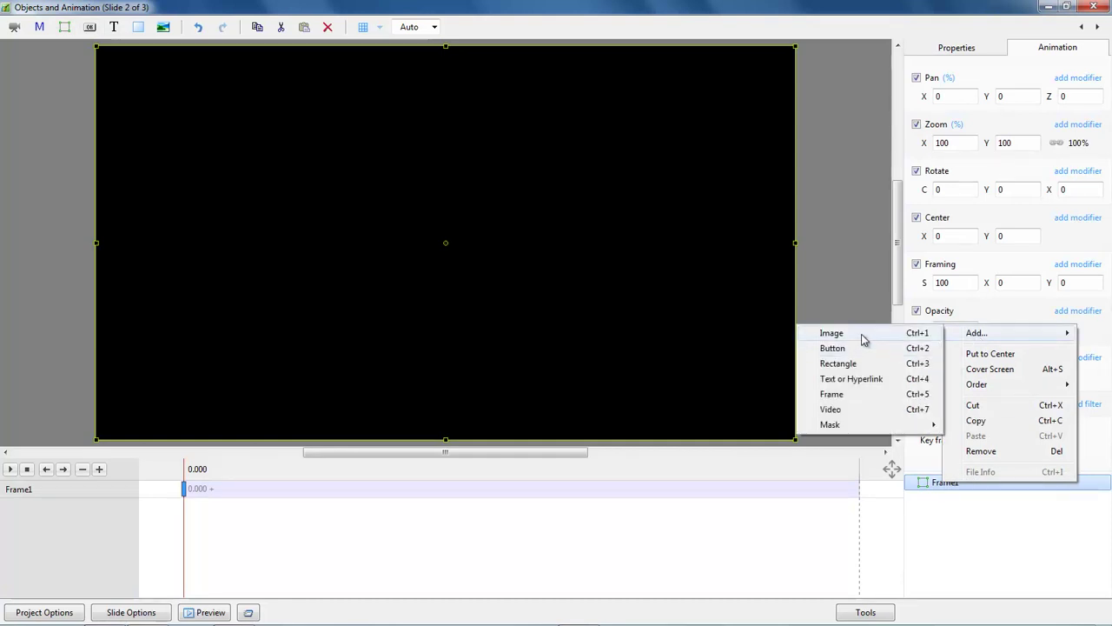
click(831, 333)
double_click(247, 201)
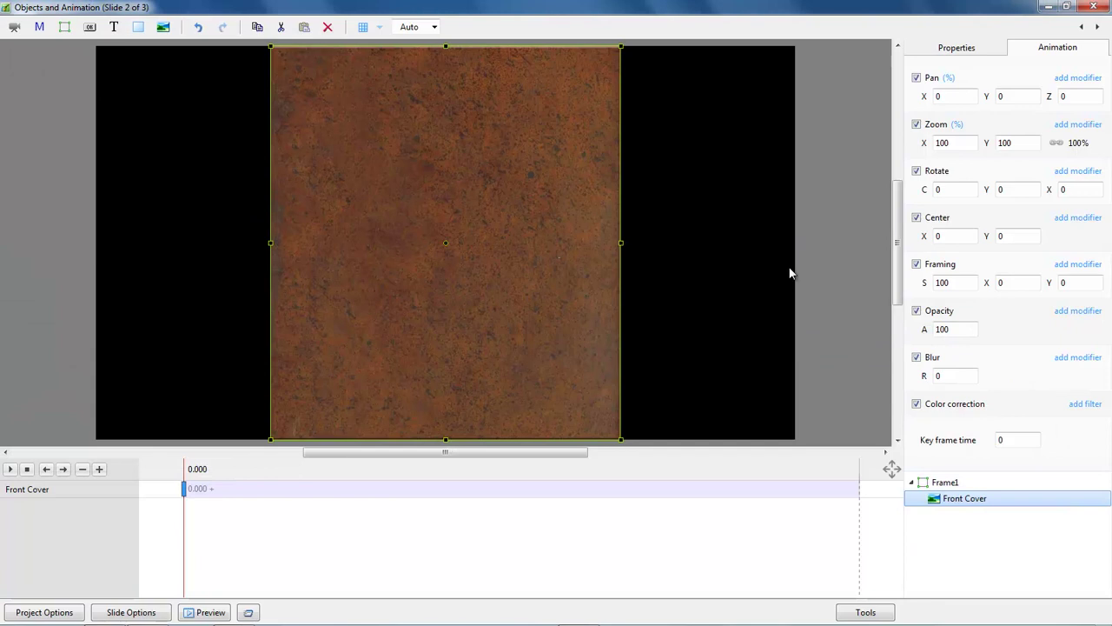
click(924, 241)
click(956, 244)
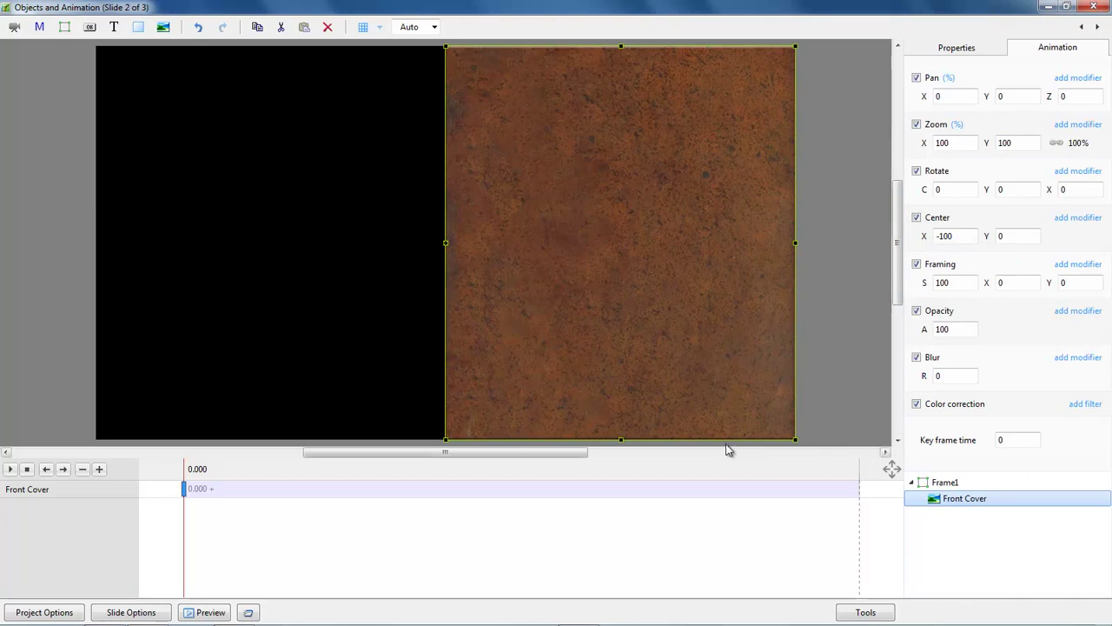
Add a second keyframe to the Front Cover at 5000 ms
click(433, 26)
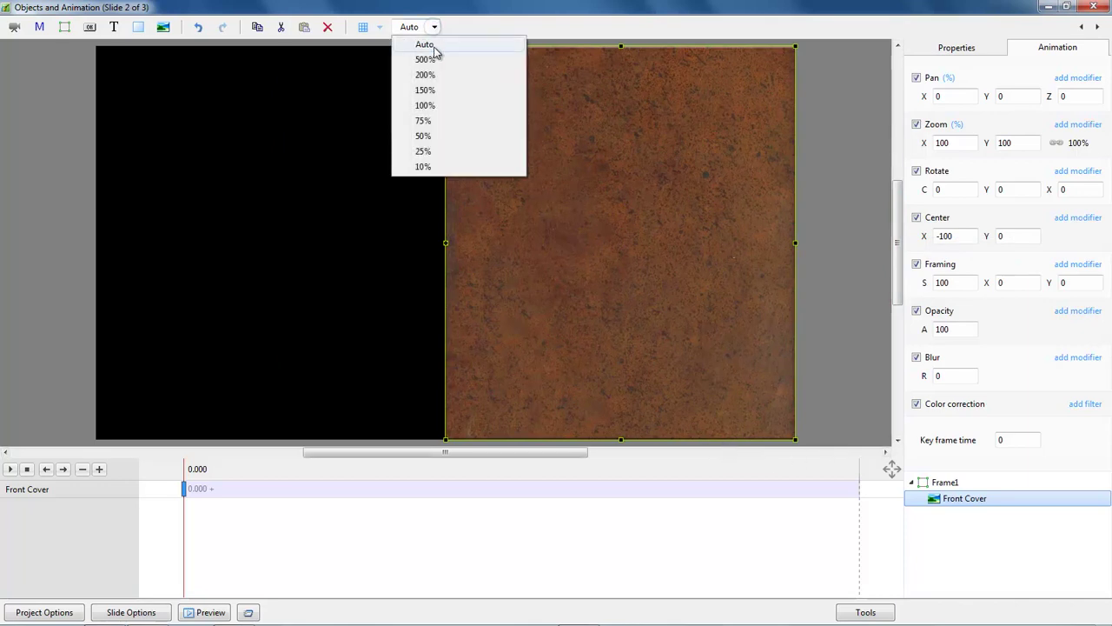
click(426, 136)
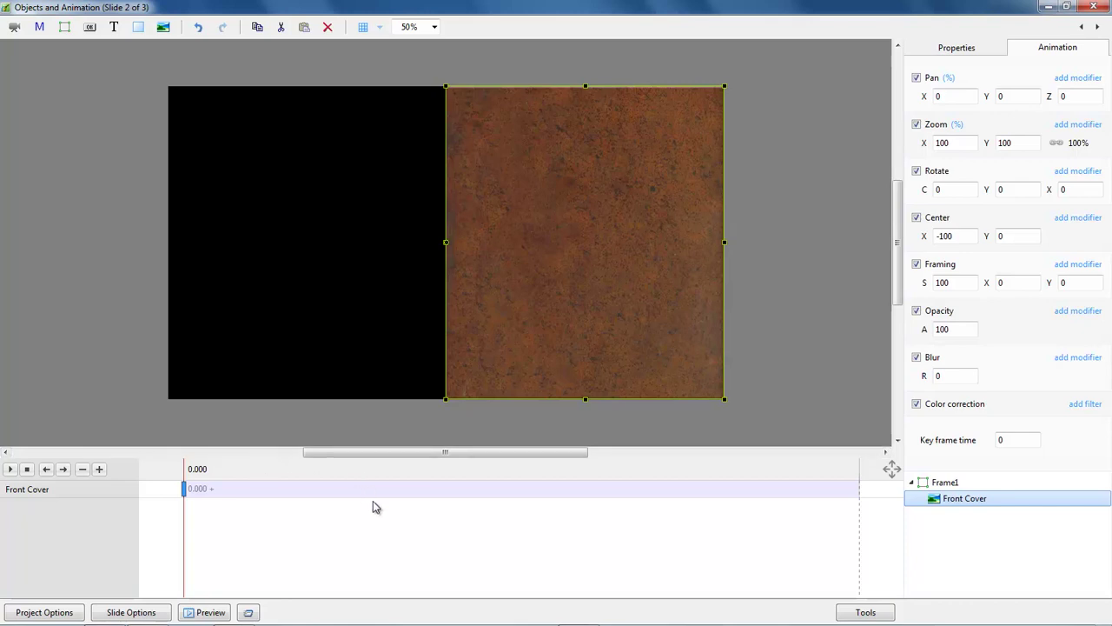
click(655, 501)
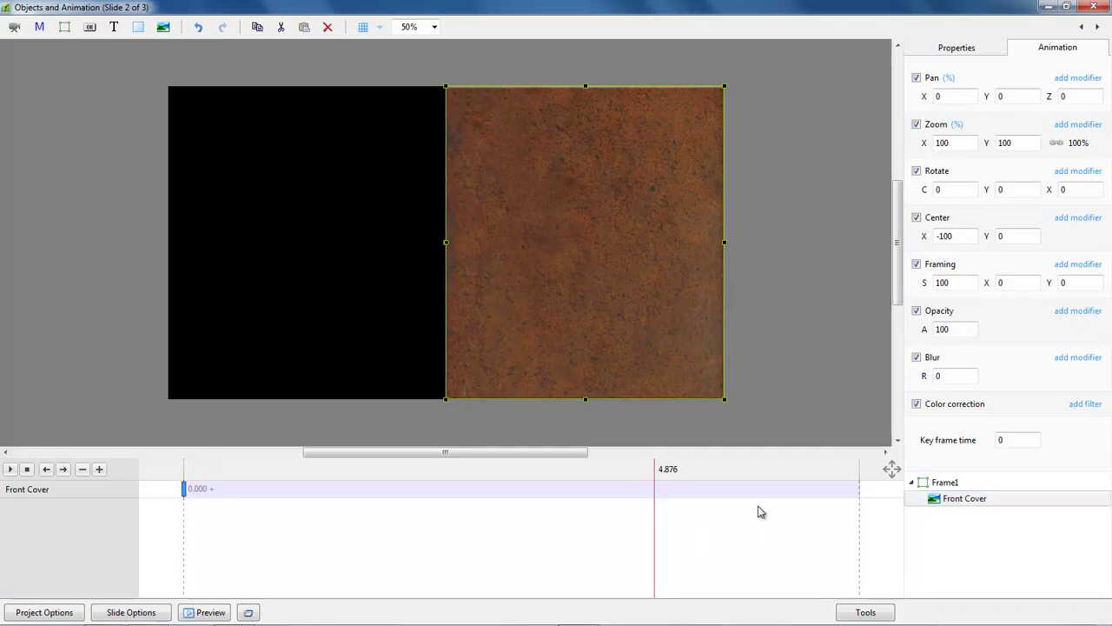
key(Insert)
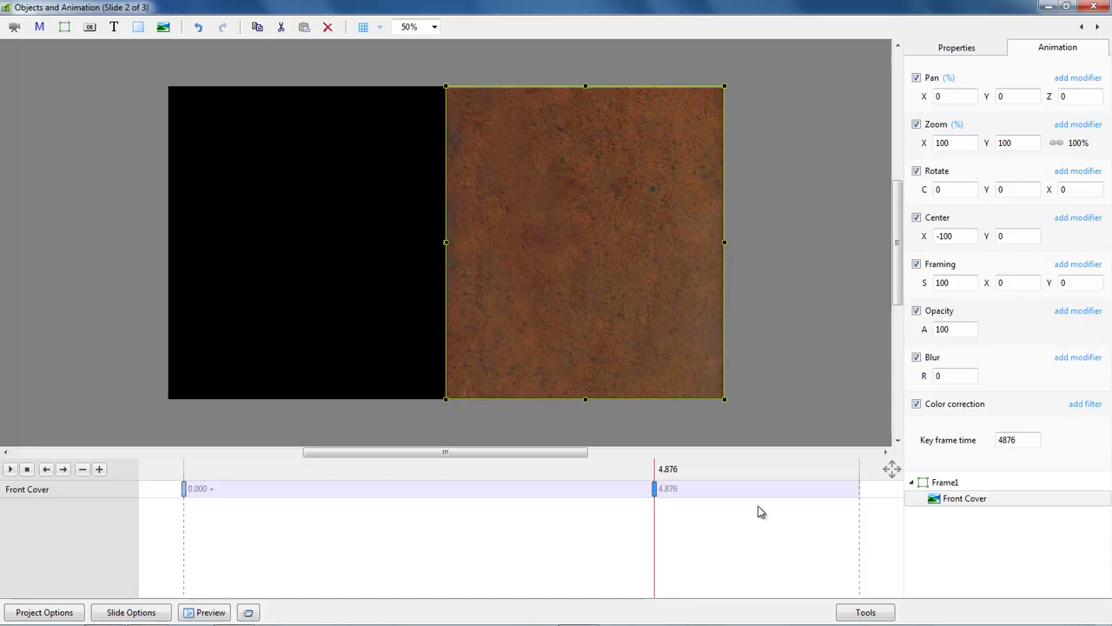
double_click(1006, 439)
text(5000)
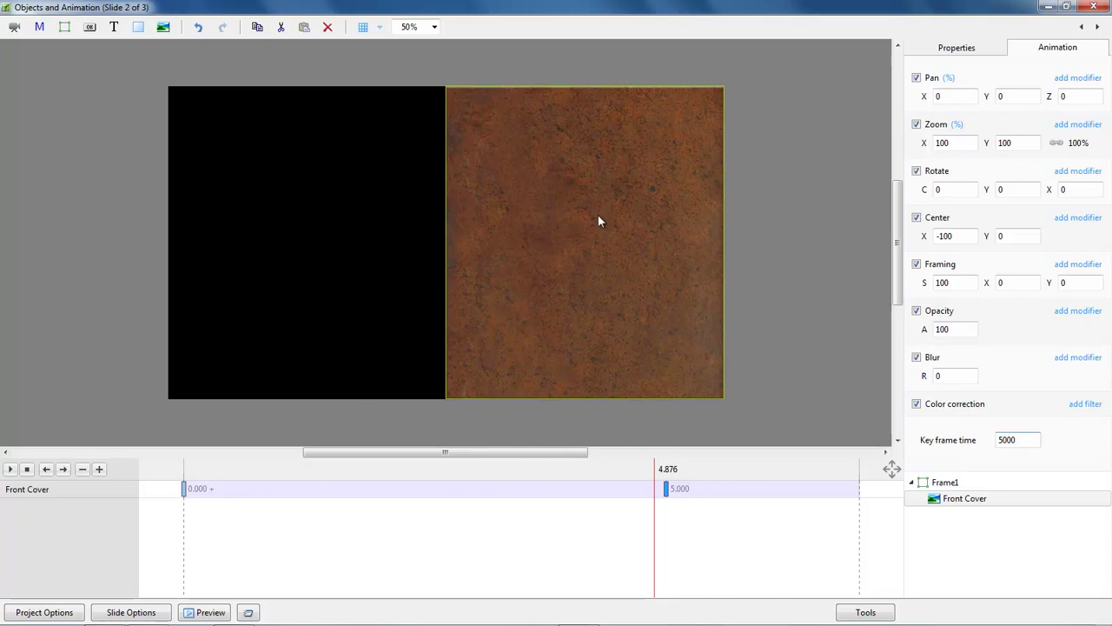
click(669, 492)
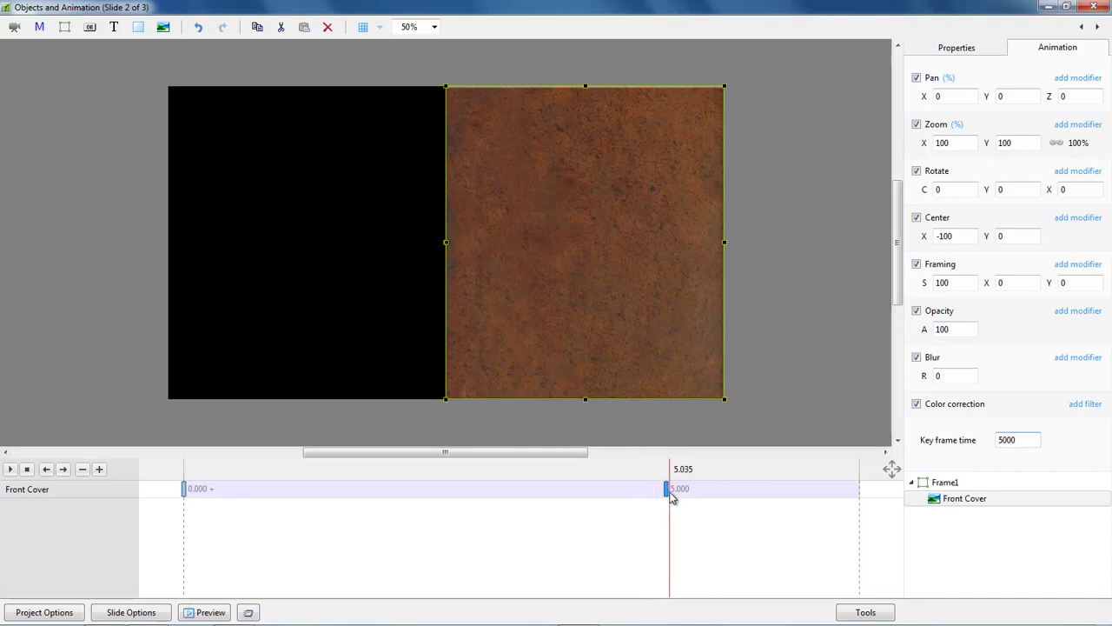
click(668, 494)
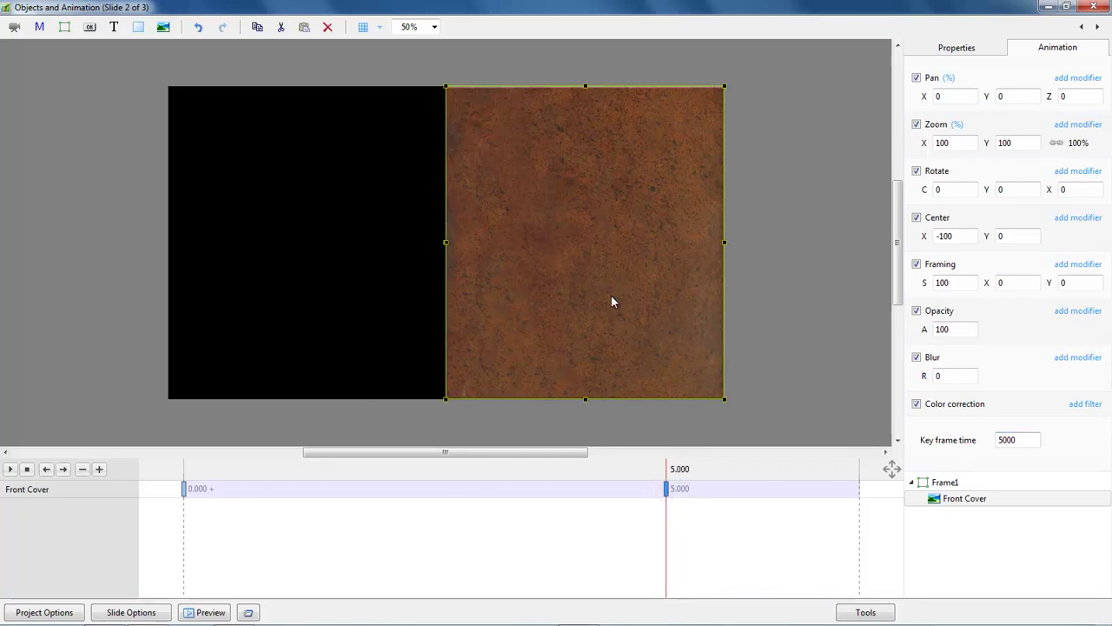
At the Front Cover's first keyframe, set Pan X to -177, Pan Y to -116, Zoom to 99 and Rotate Y to -22
click(184, 488)
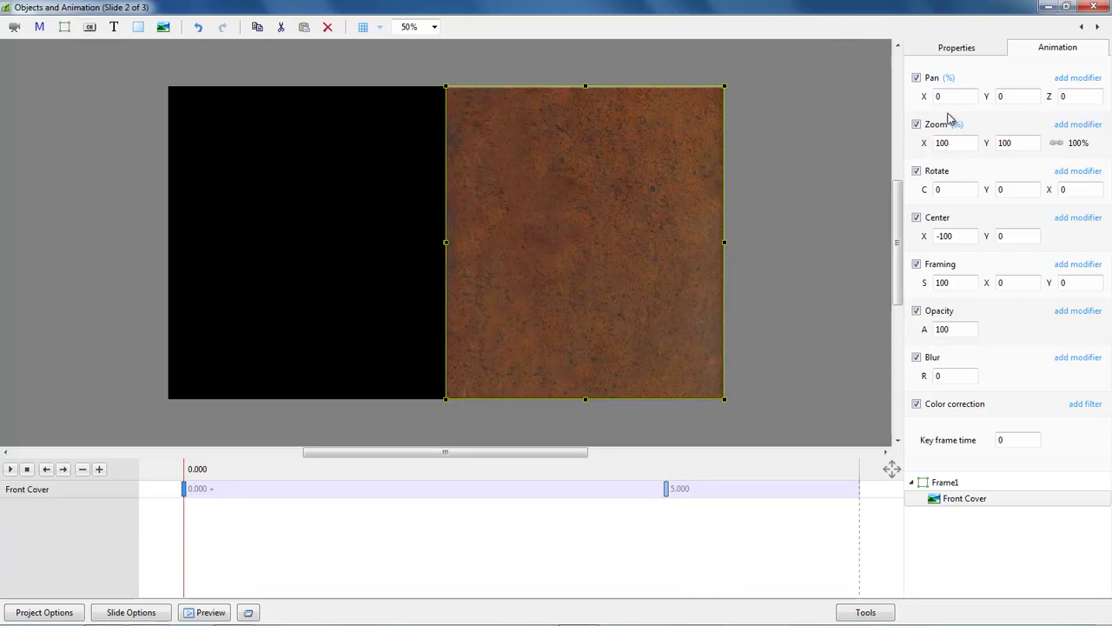
drag(920, 97, 790, 115)
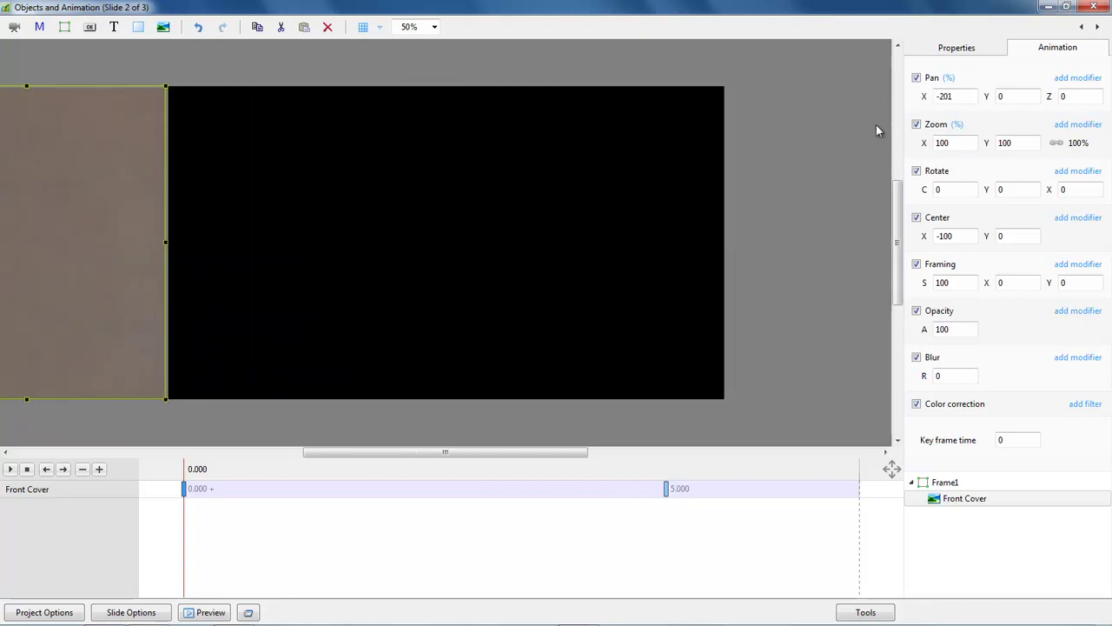
drag(922, 144, 923, 144)
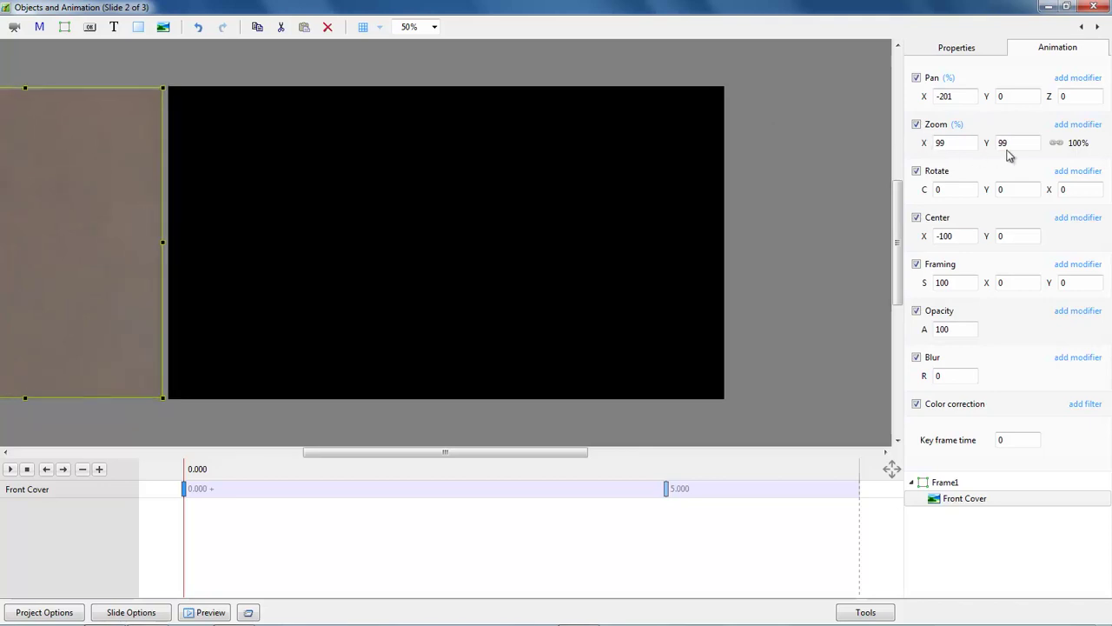
mouse_move(984, 190)
mouse_down()
mouse_move(1002, 188)
mouse_move(968, 198)
mouse_move(982, 195)
mouse_up()
drag(993, 99, 912, 146)
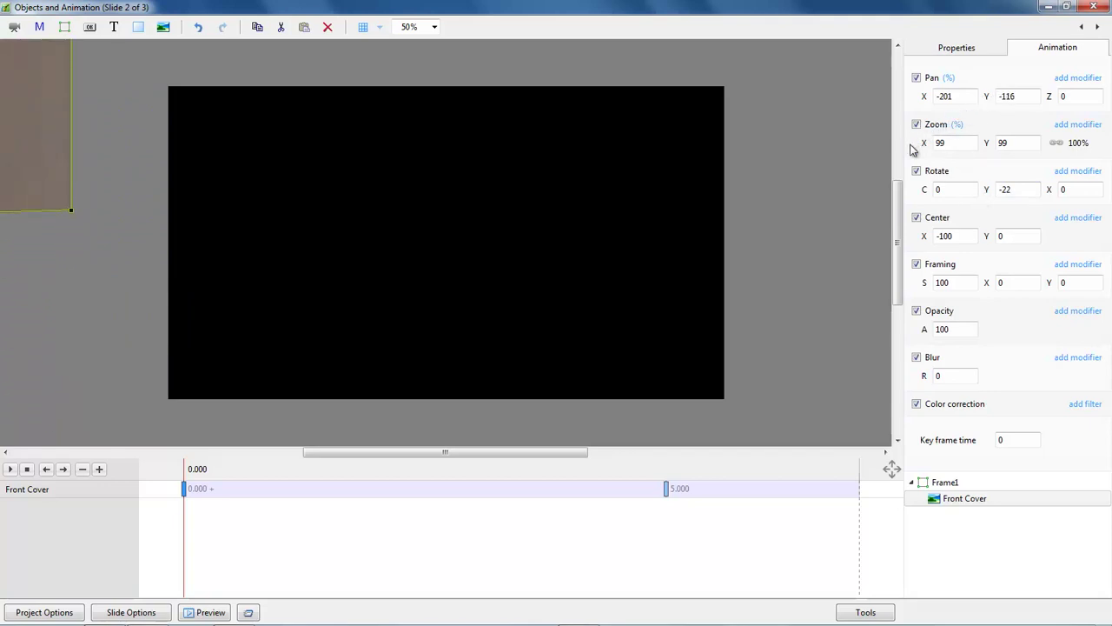
drag(921, 97, 939, 96)
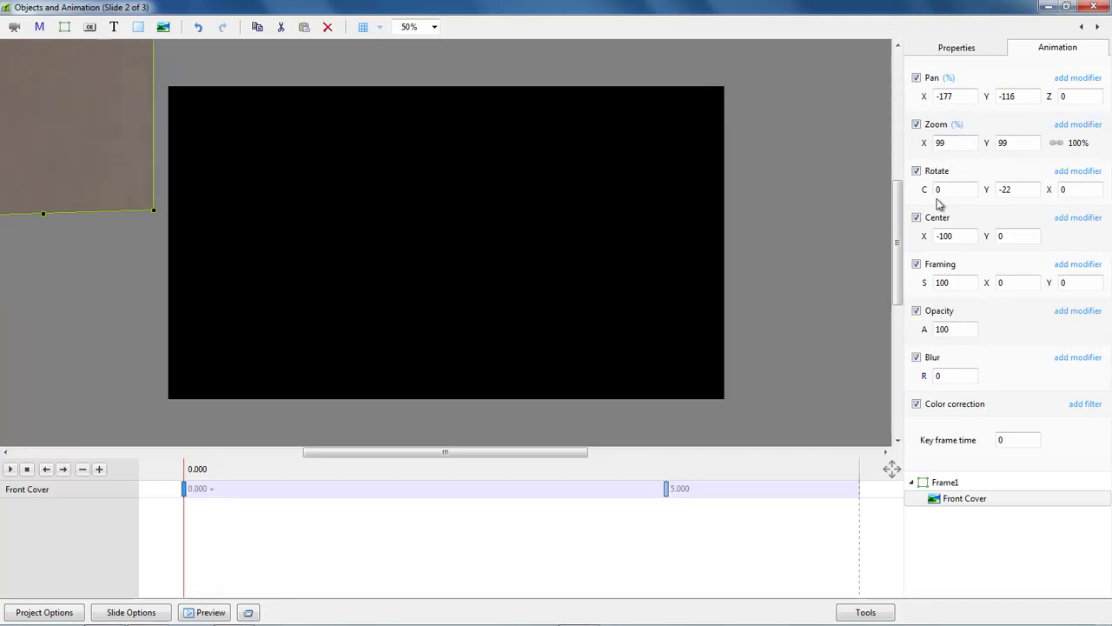
Apply the Slow down animation speed to the Front Cover's Pan at the first keyframe
click(1076, 79)
mouse_move(1036, 95)
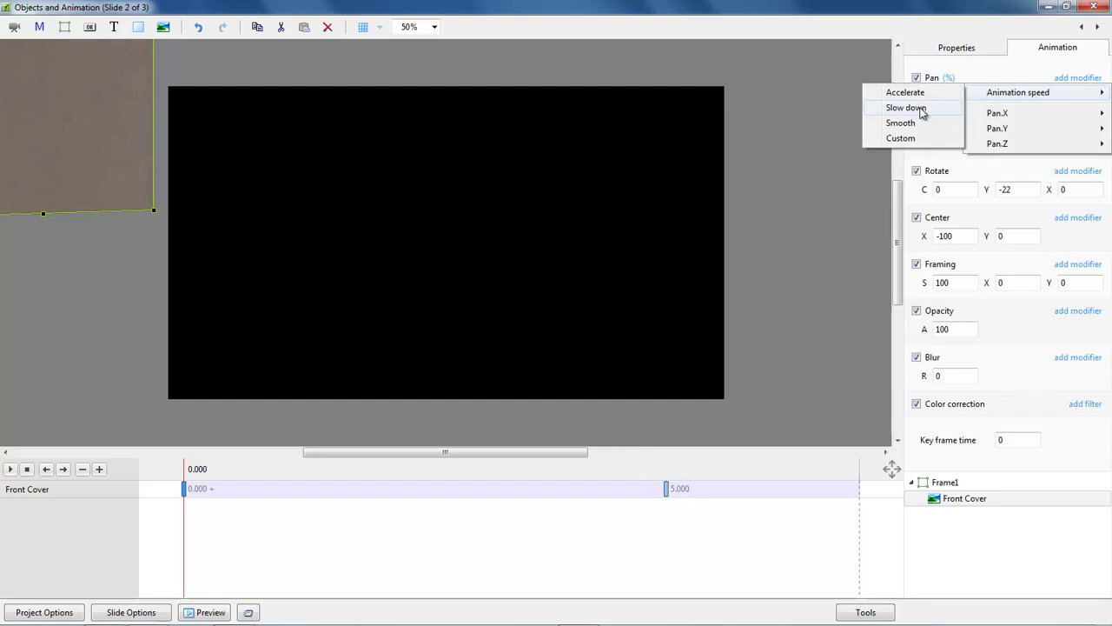
click(921, 110)
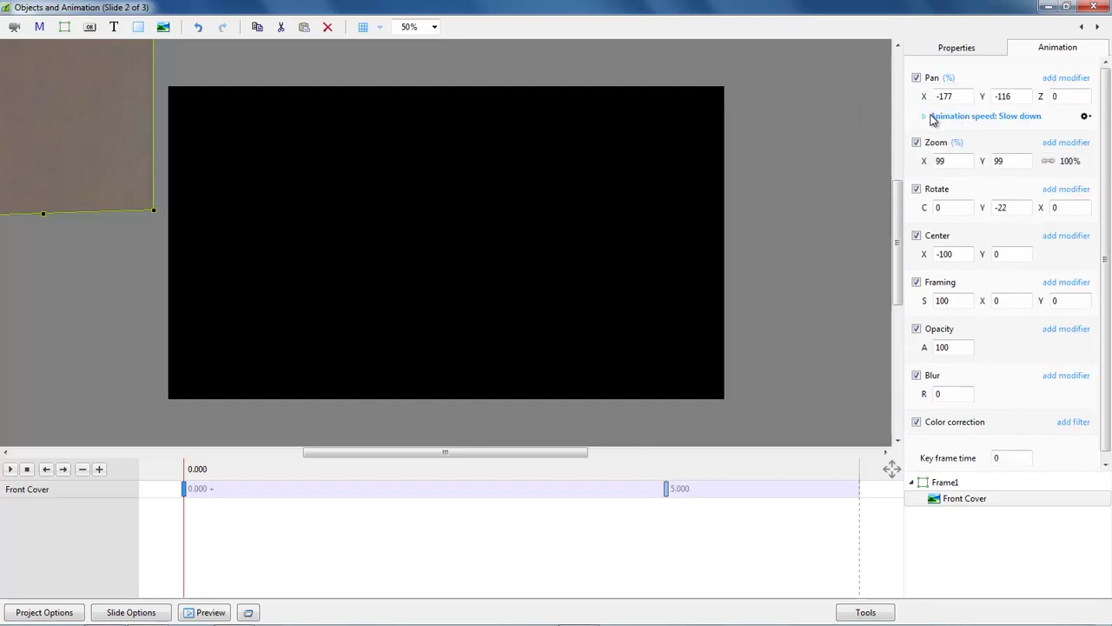
Apply the Slow down animation speed to the Front Cover's Zoom and Rotate at the first keyframe
click(1072, 144)
mouse_move(1034, 158)
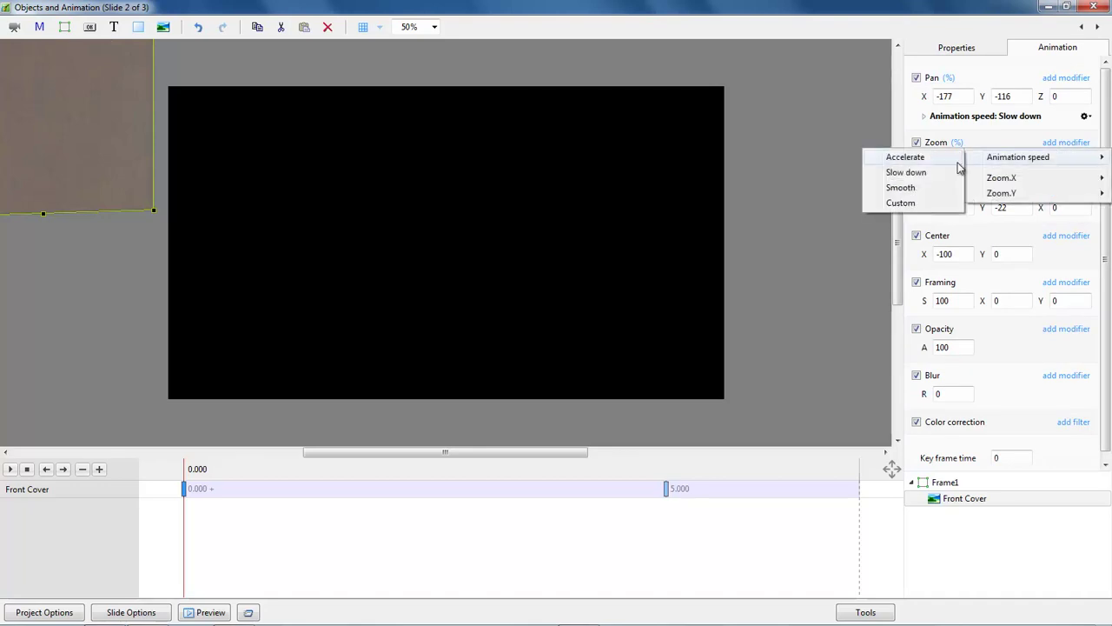
click(913, 172)
click(1065, 207)
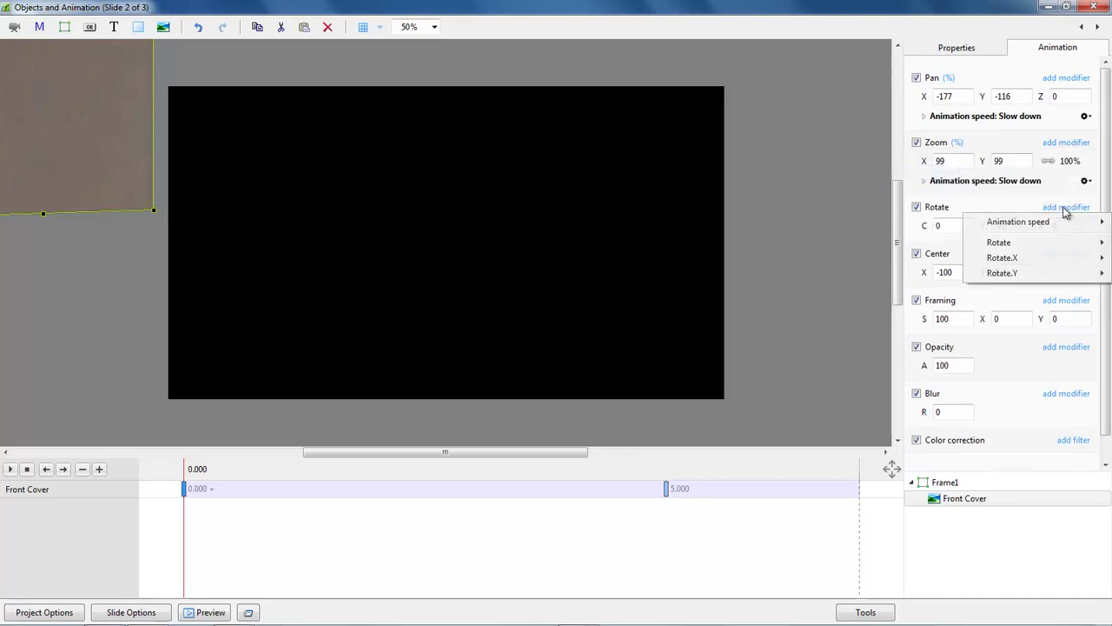
mouse_move(1021, 224)
click(907, 237)
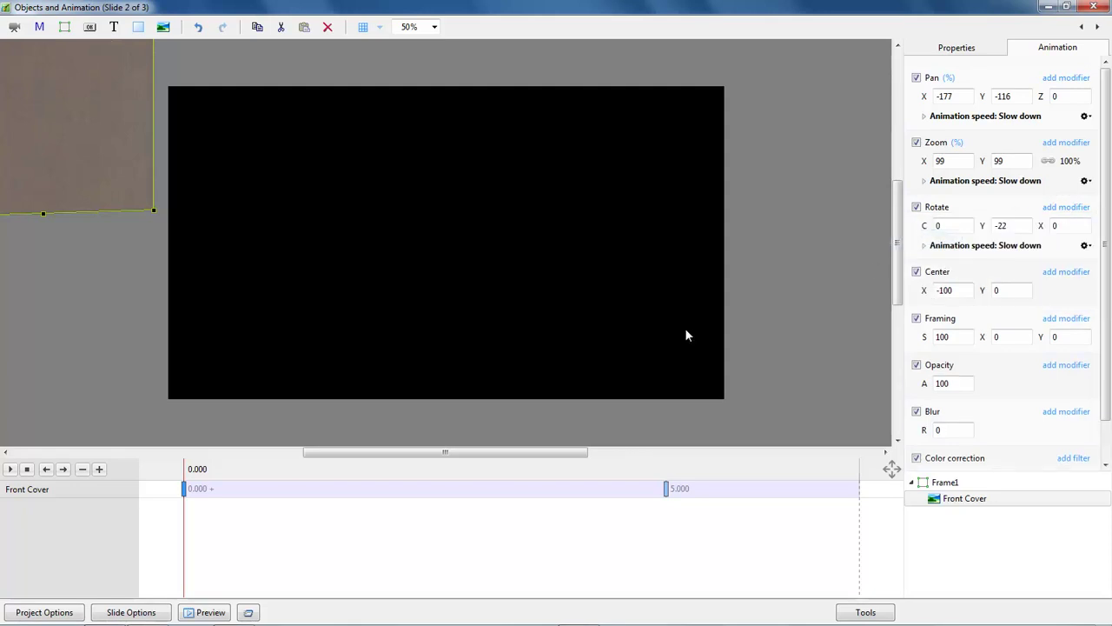
Play back the cover's fly-in and adjust the Front Cover's Rotate C at the first keyframe, replaying the animation before closing the slide editor
click(10, 468)
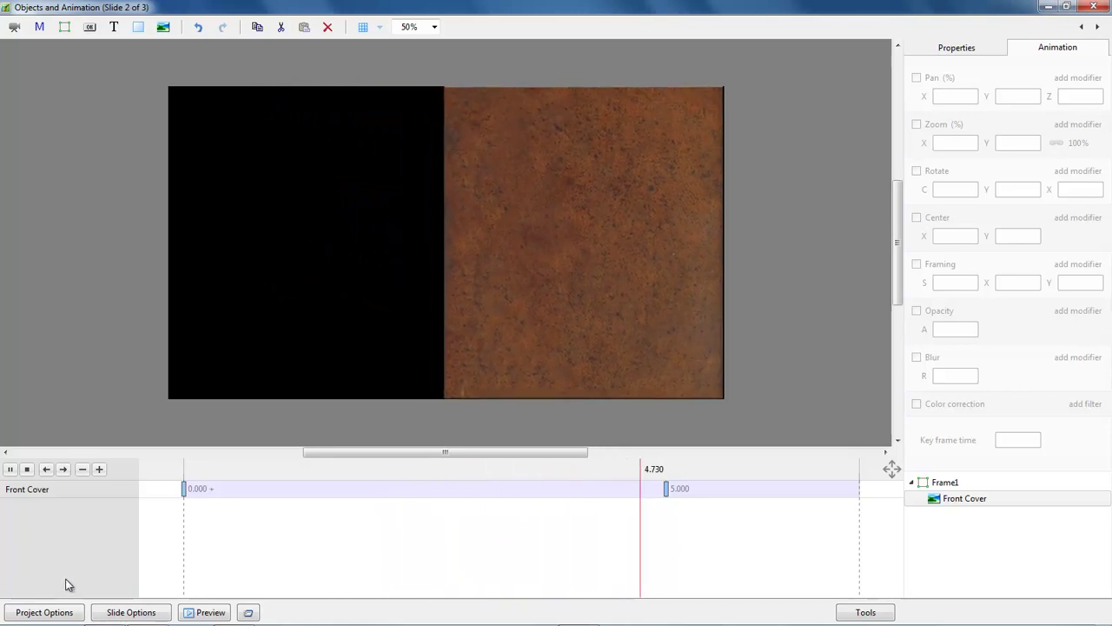
key(space)
click(182, 494)
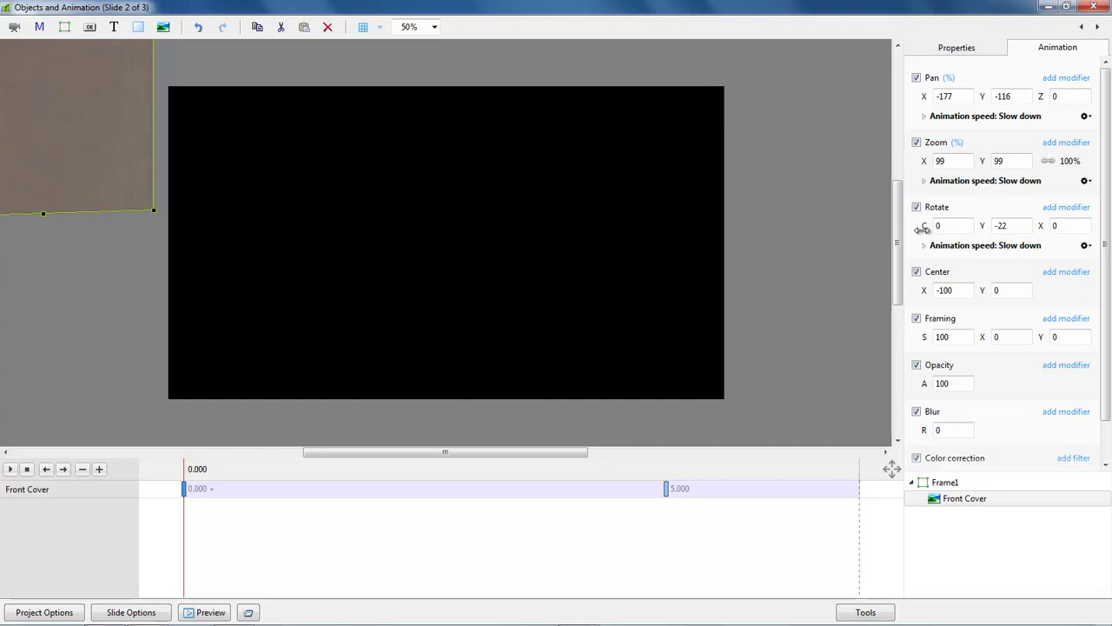
drag(922, 228, 938, 227)
click(11, 469)
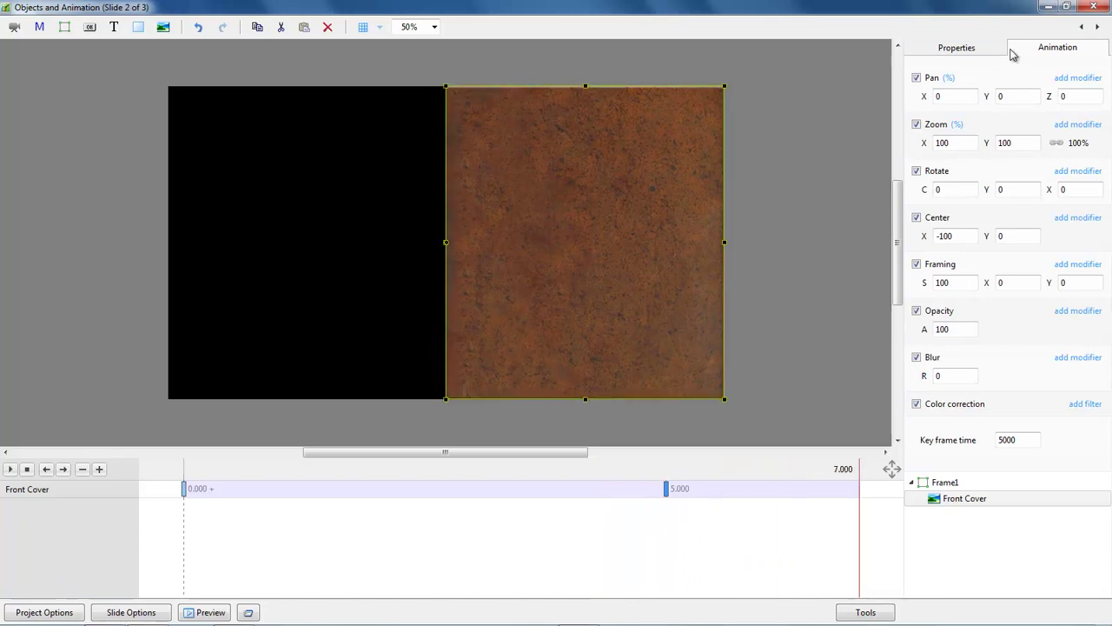
click(1093, 6)
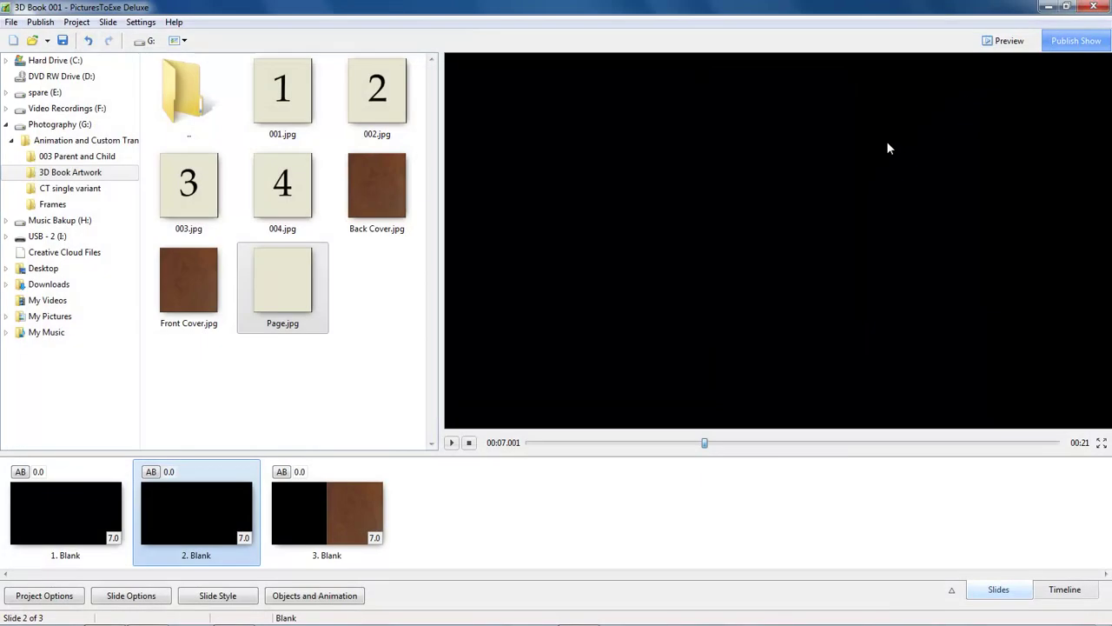
Play the whole show from slide 1 through the page turns in slide 3 and save the project
click(95, 502)
click(451, 442)
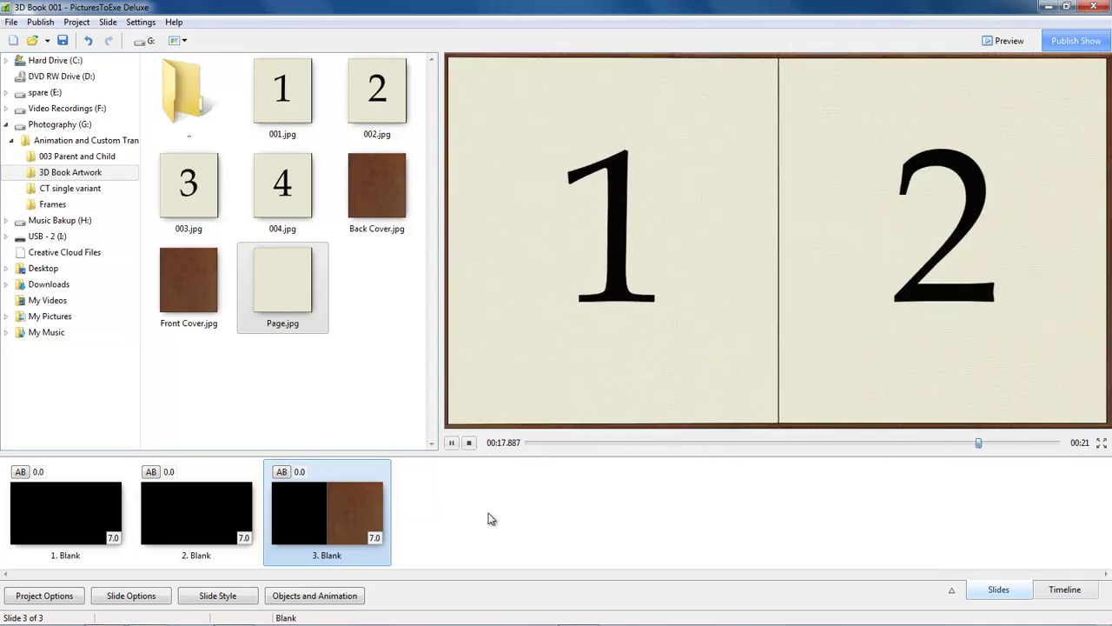
key(ctrl+s)
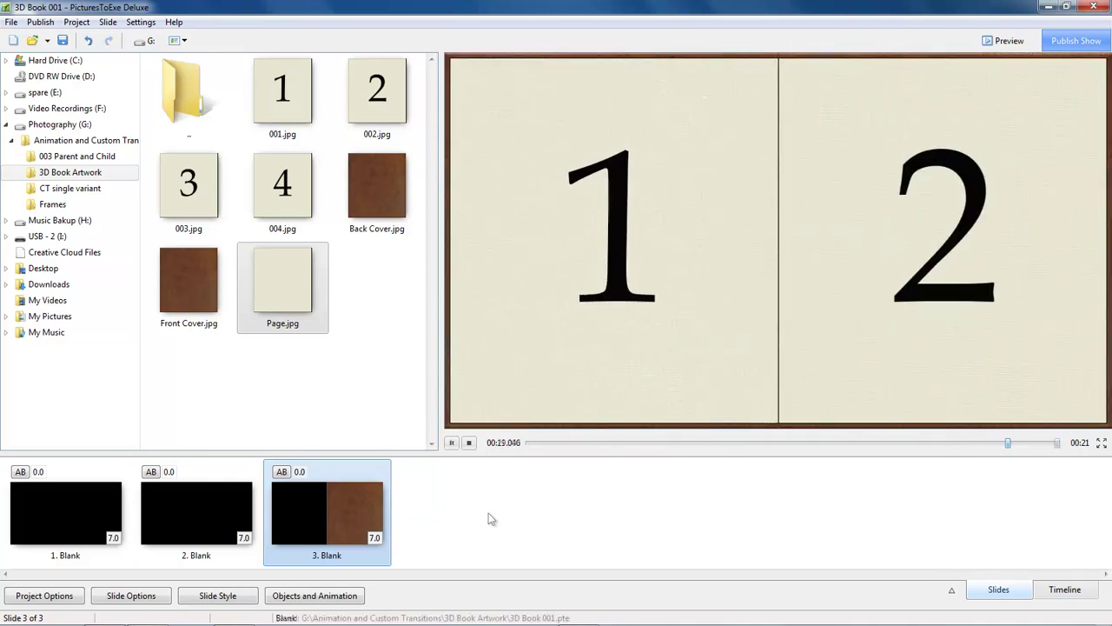